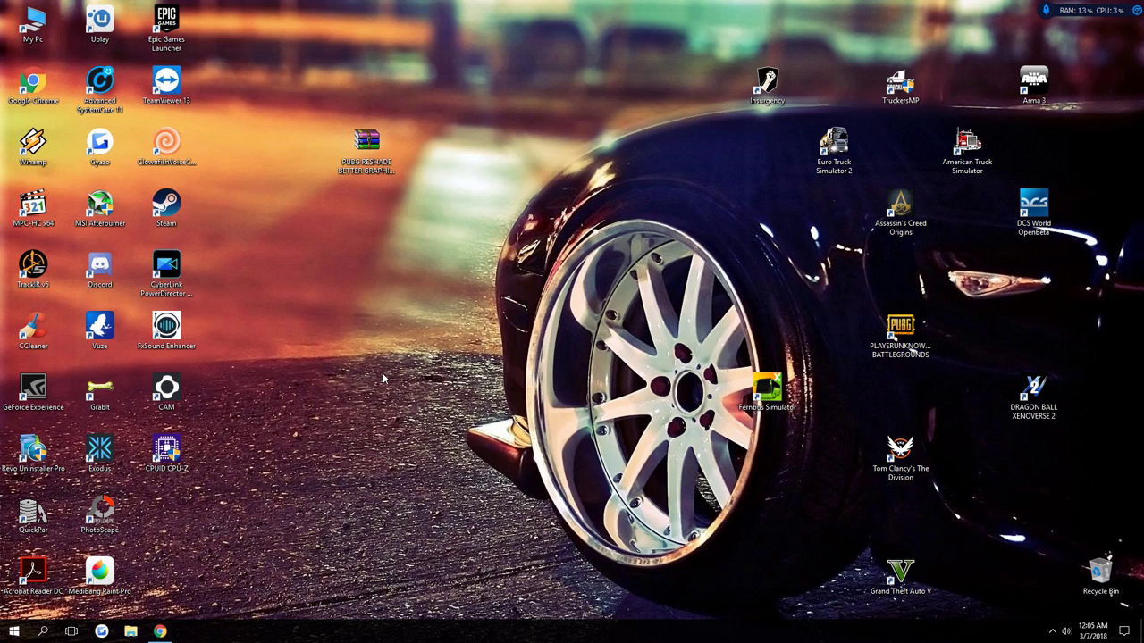
# Move the PUBG ReShade archive on the desktop, open it in WinRAR and reposition its window
pyautogui.click(375, 147)
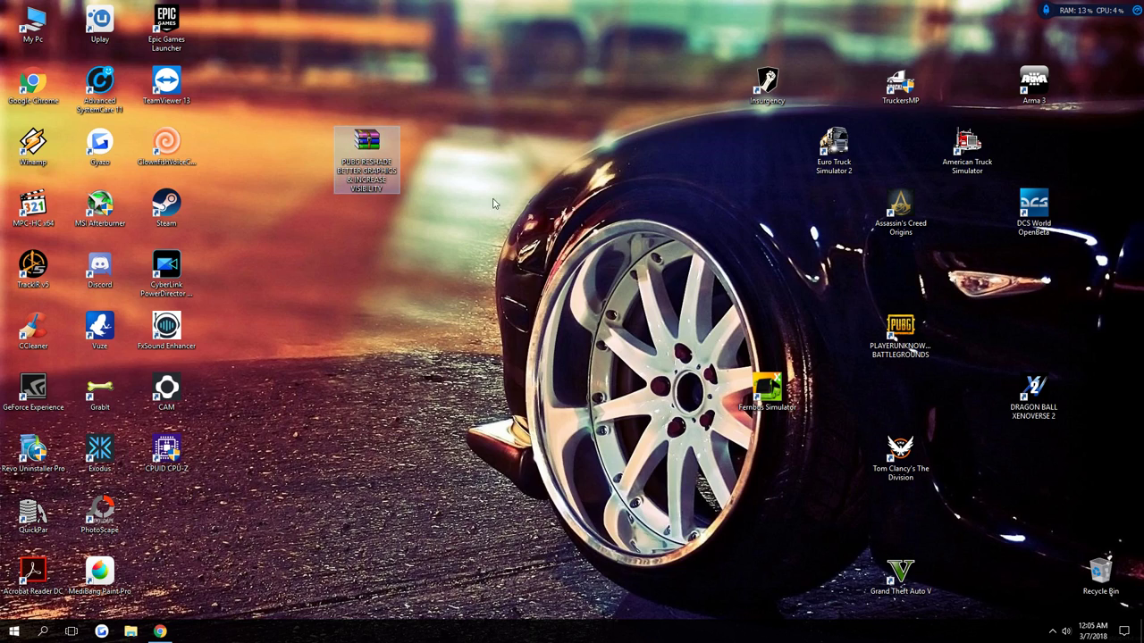
pyautogui.moveTo(386, 152); pyautogui.dragTo(454, 213)
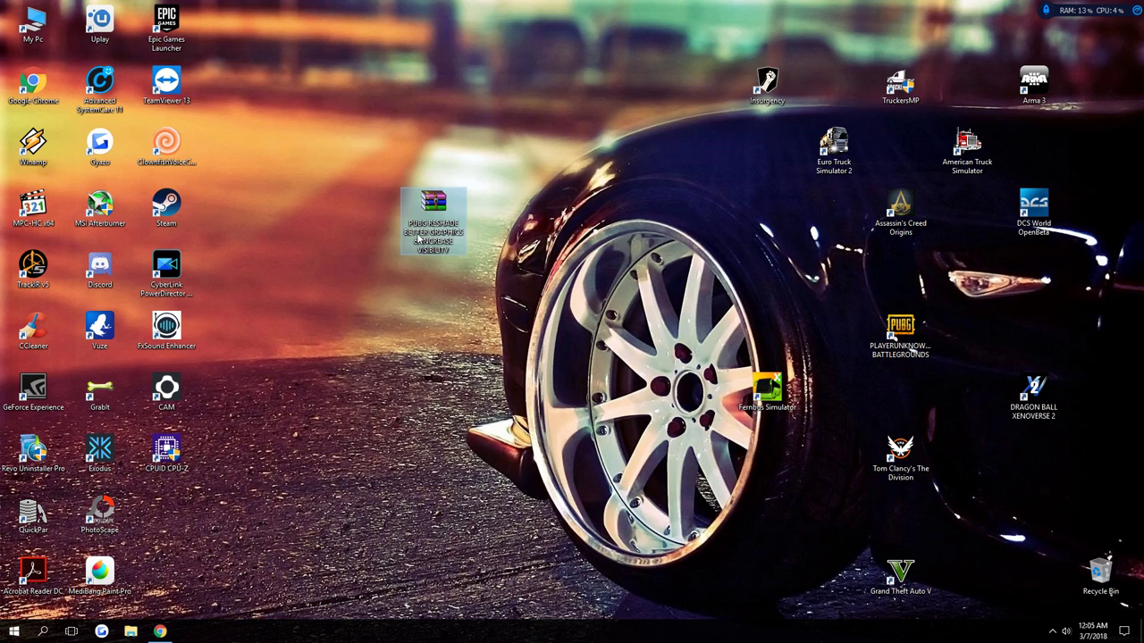
pyautogui.click(537, 208)
pyautogui.moveTo(500, 199); pyautogui.dragTo(636, 339)
pyautogui.doubleClick(425, 211)
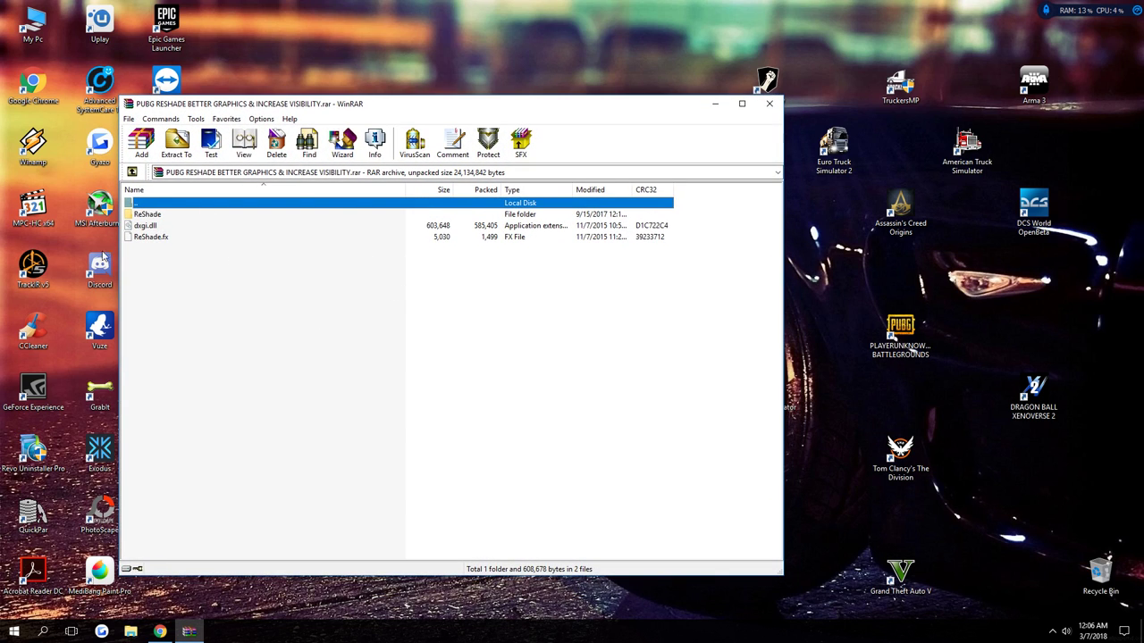
pyautogui.moveTo(176, 278); pyautogui.dragTo(145, 243)
pyautogui.click(152, 259)
pyautogui.moveTo(475, 111); pyautogui.dragTo(490, 108)
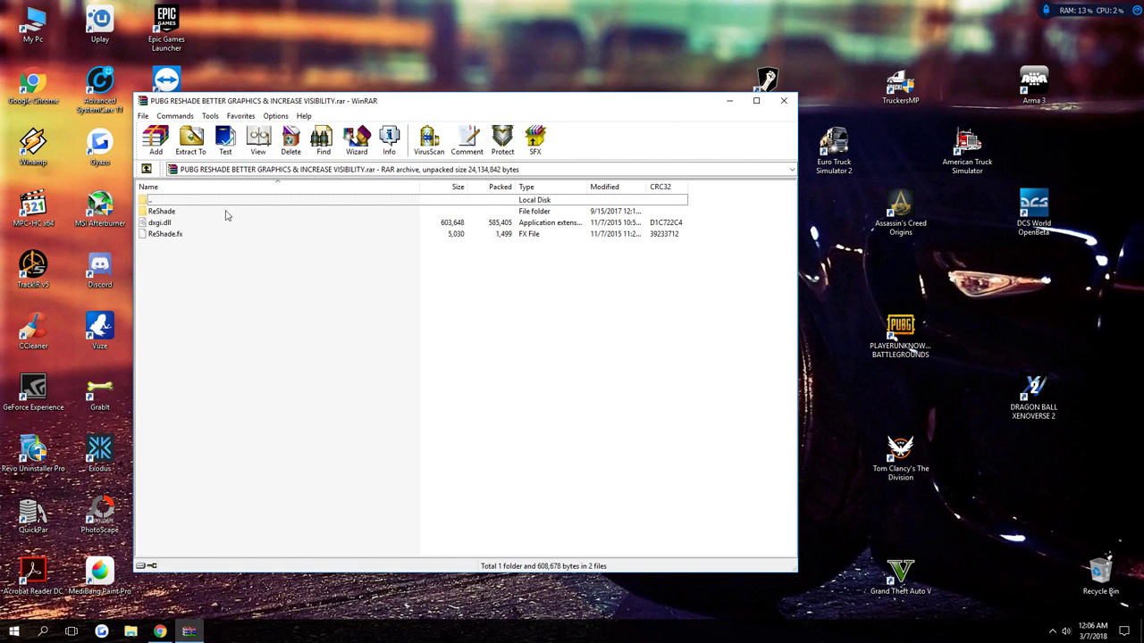
pyautogui.moveTo(481, 102); pyautogui.dragTo(481, 70)
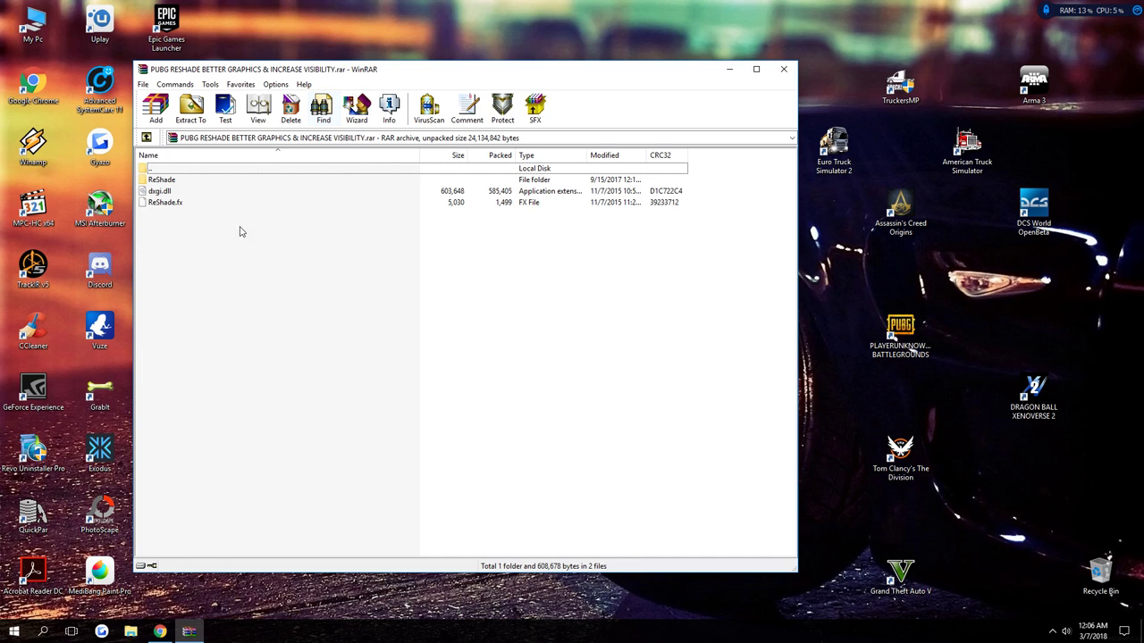
# Open SweetFX.cfg from the archive's ReShade folder in Notepad without making Notepad the default app for .cfg files
pyautogui.click(156, 183)
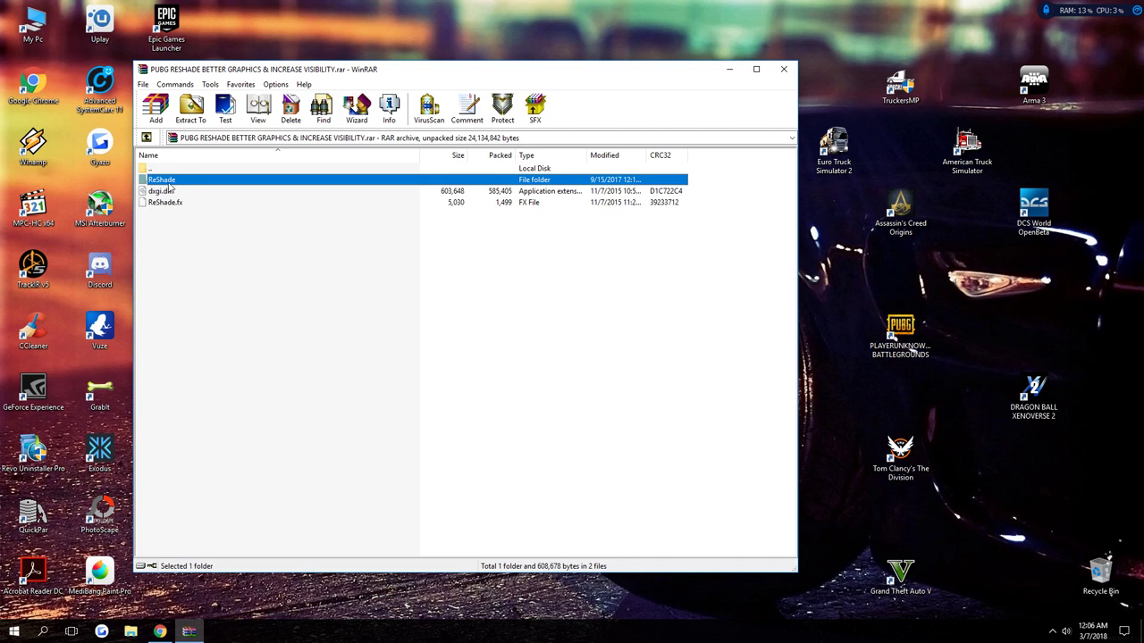
pyautogui.doubleClick(158, 182)
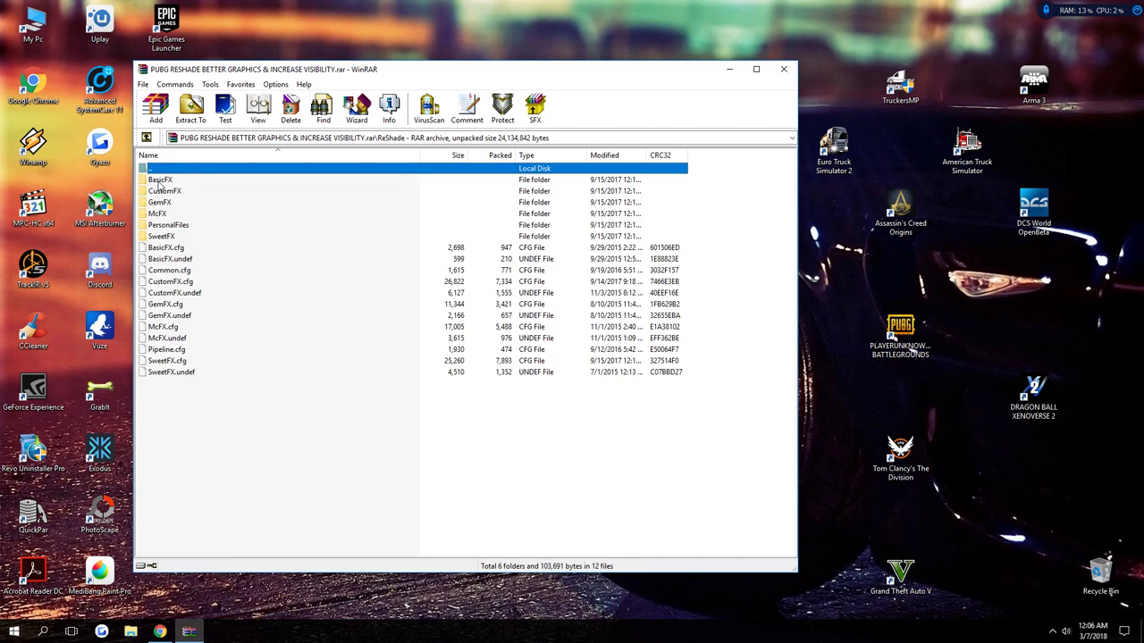
pyautogui.click(179, 362)
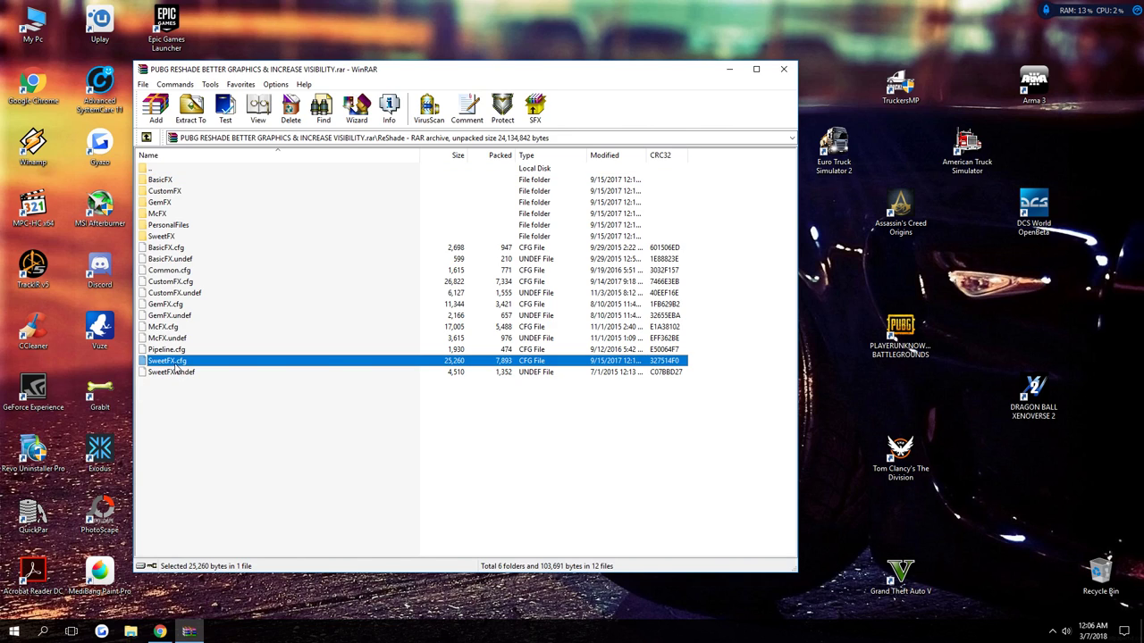
pyautogui.doubleClick(174, 361)
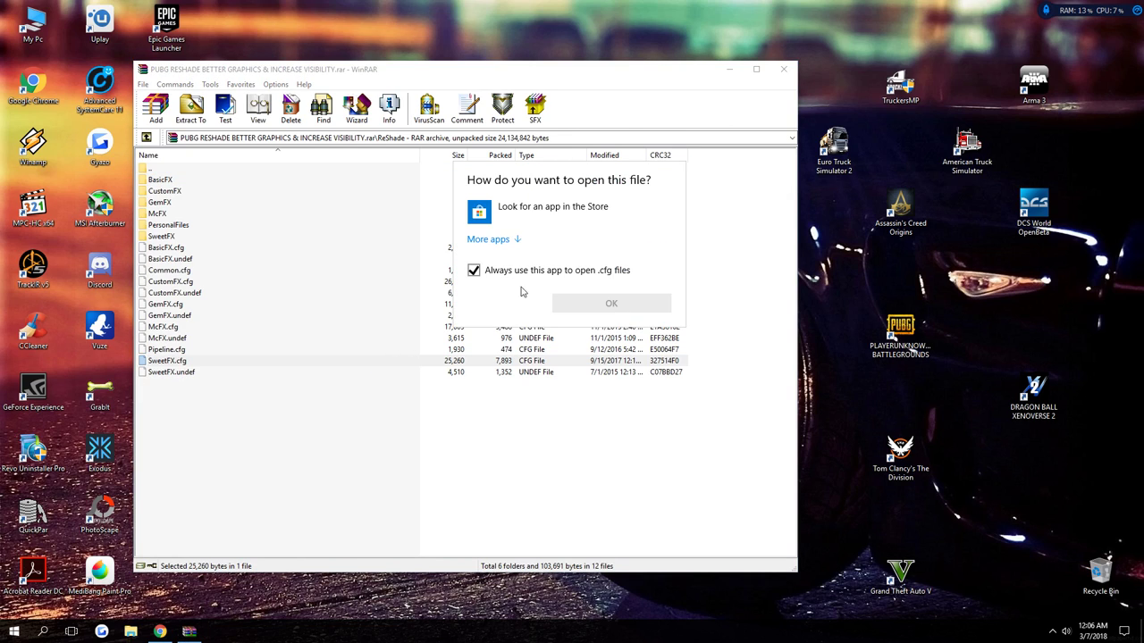
pyautogui.click(516, 245)
pyautogui.click(489, 327)
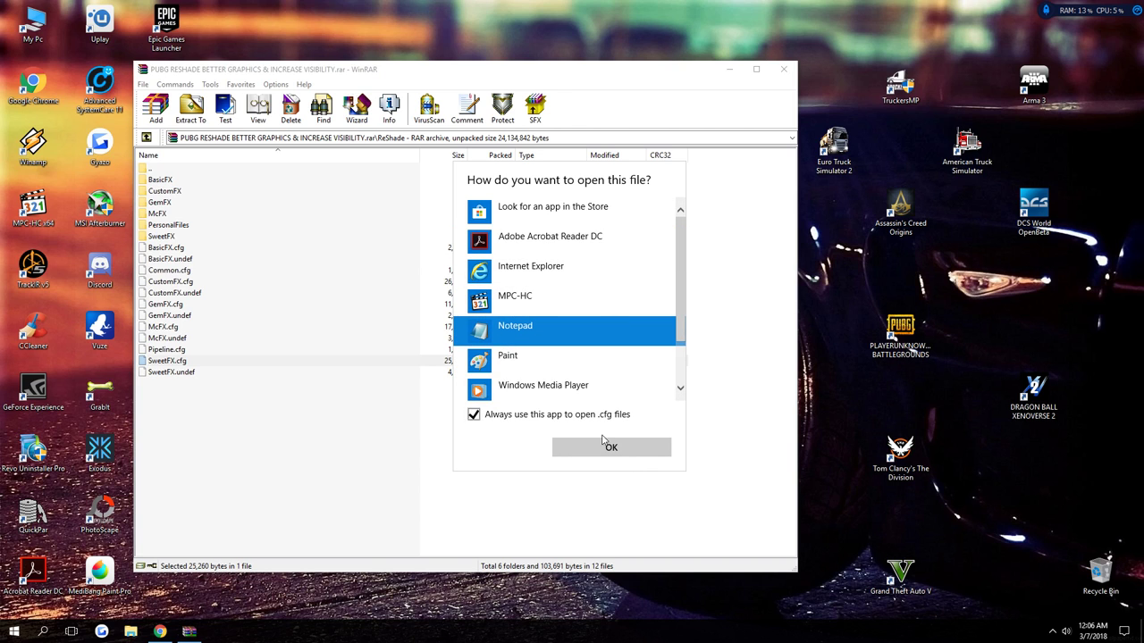
pyautogui.click(492, 418)
pyautogui.click(612, 447)
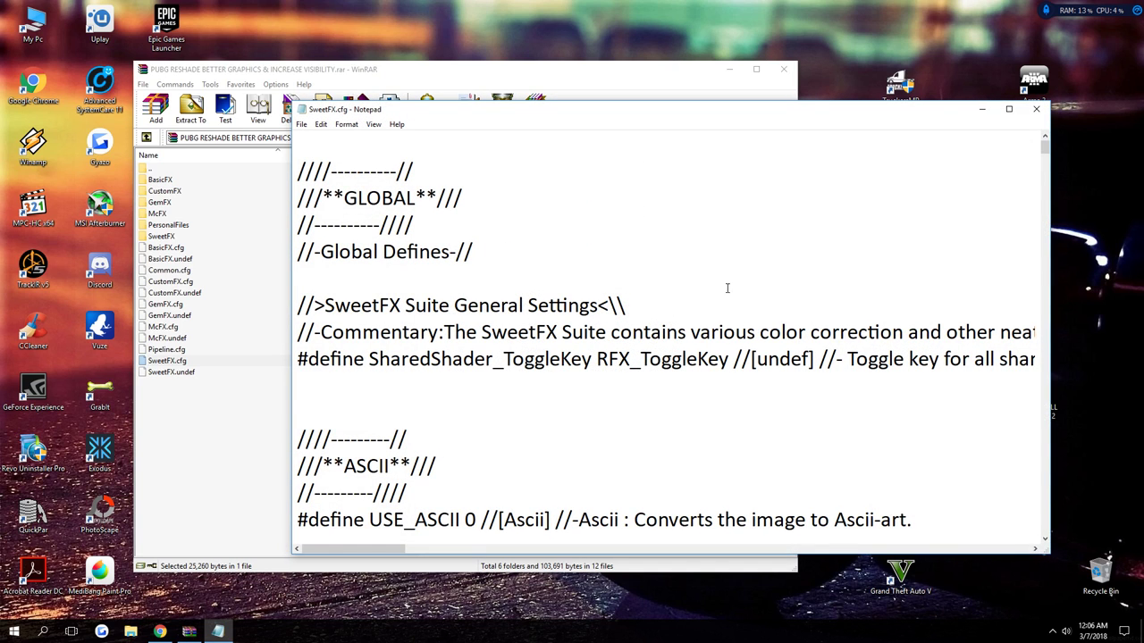
# Look through the effect definitions in SweetFX.cfg, down to the Chromatic Aberration section, and close the file and the archive
pyautogui.moveTo(1045, 165); pyautogui.dragTo(1046, 184)
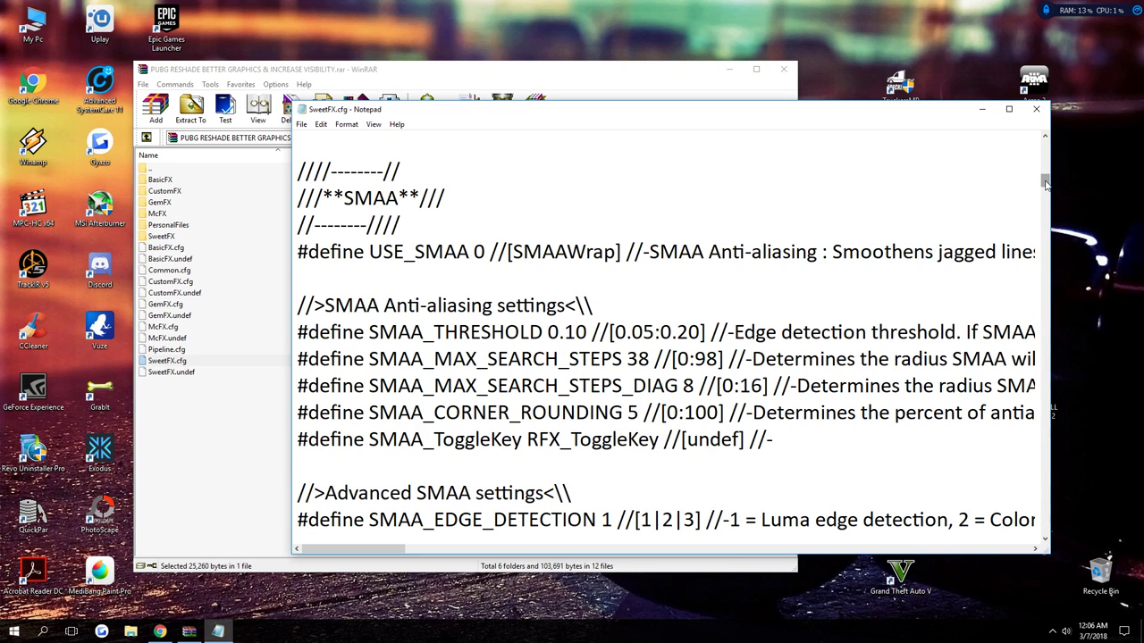
pyautogui.moveTo(1046, 183); pyautogui.dragTo(975, 227)
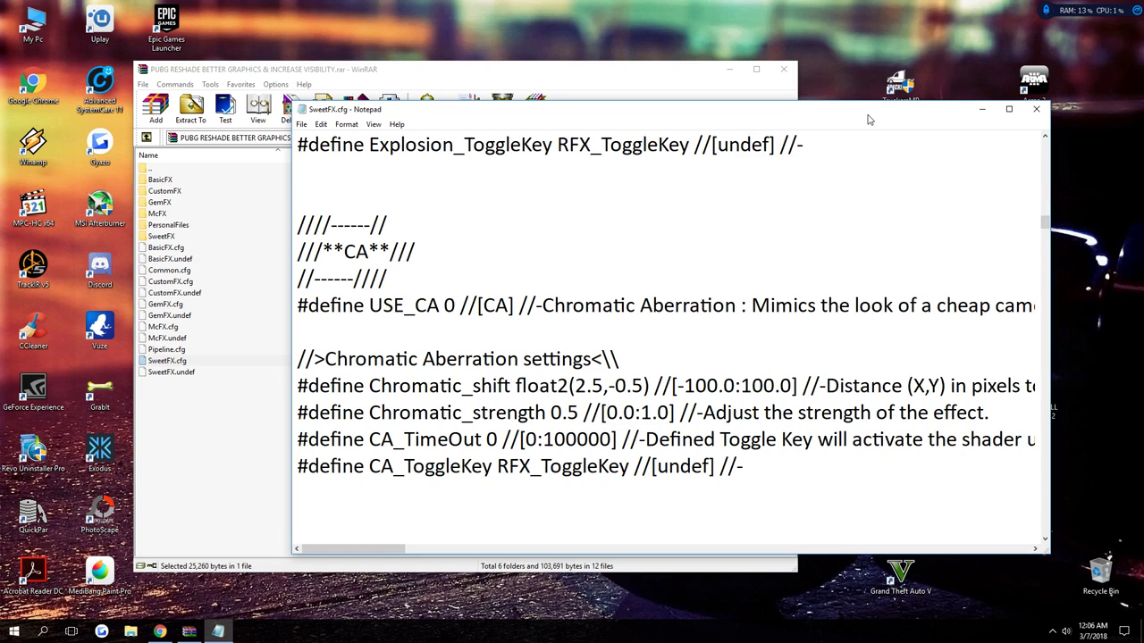
pyautogui.moveTo(868, 115); pyautogui.dragTo(872, 108)
pyautogui.moveTo(1052, 189); pyautogui.dragTo(885, 189)
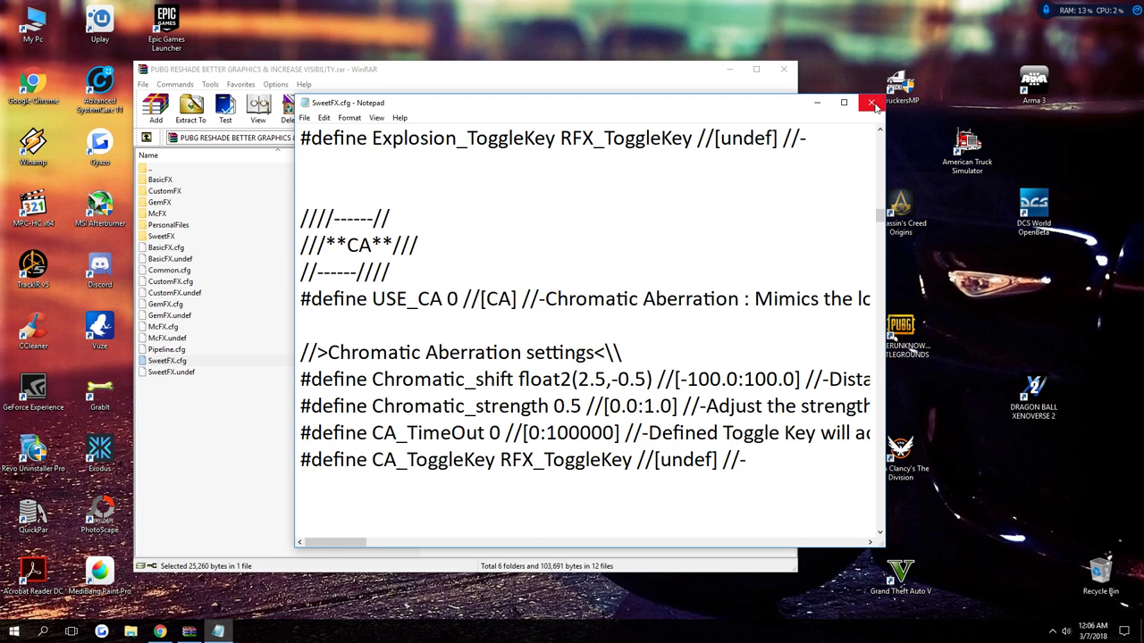
pyautogui.click(866, 105)
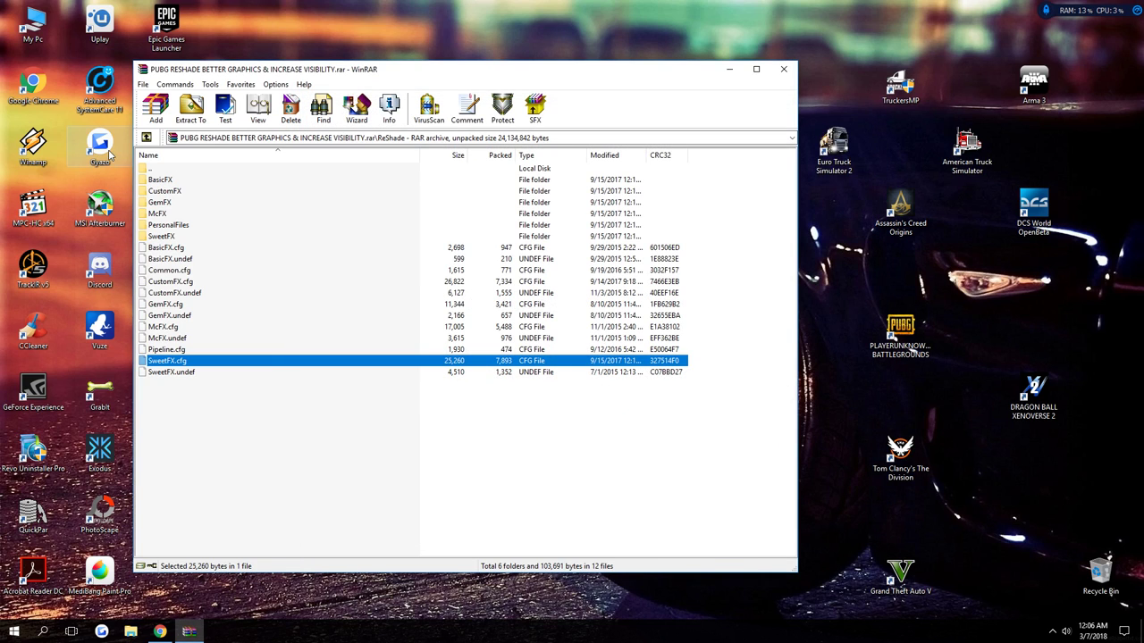
pyautogui.click(784, 69)
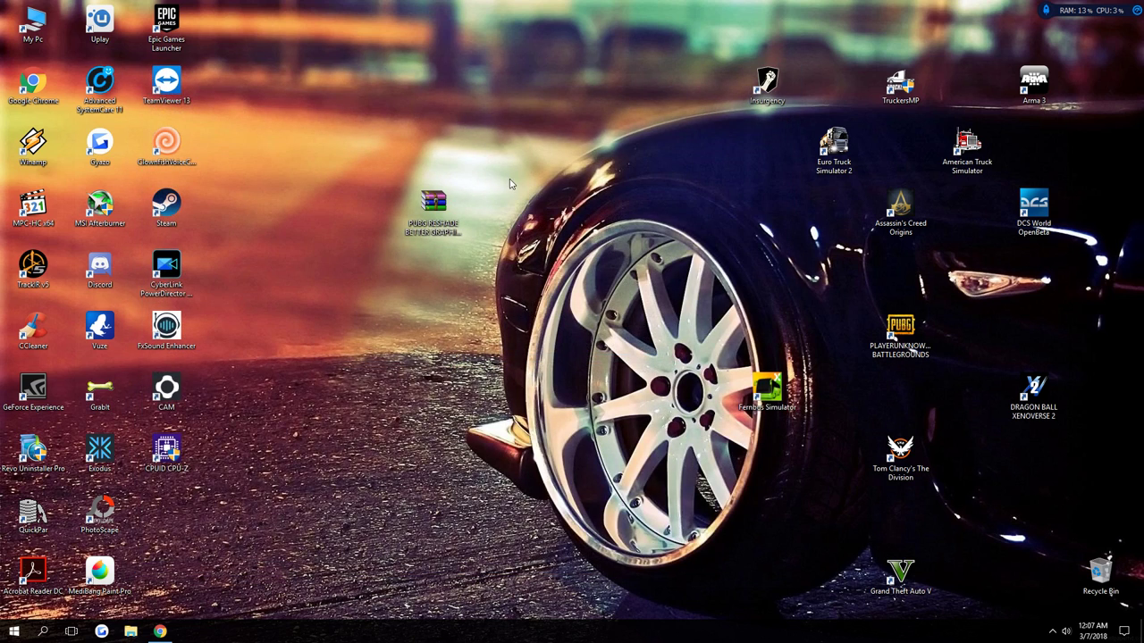
# Open the PUBG game folder on Local Disk (J:) under SteamLibrary\steamapps\common in File Explorer
pyautogui.doubleClick(34, 27)
pyautogui.doubleClick(559, 402)
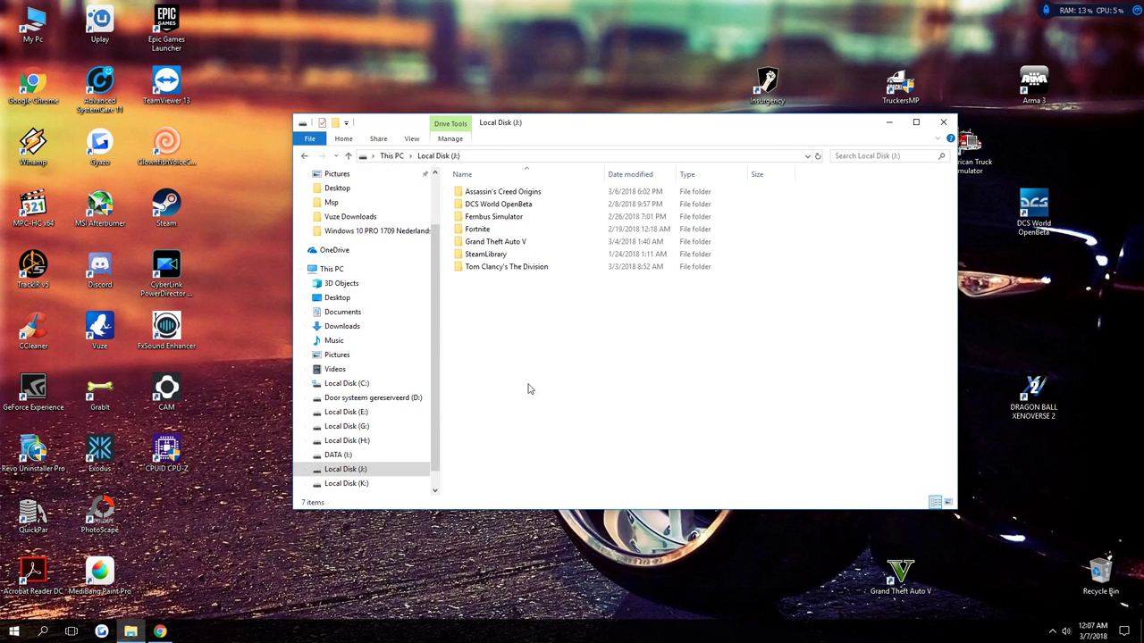
pyautogui.doubleClick(483, 253)
pyautogui.doubleClick(479, 192)
pyautogui.doubleClick(505, 194)
pyautogui.doubleClick(487, 255)
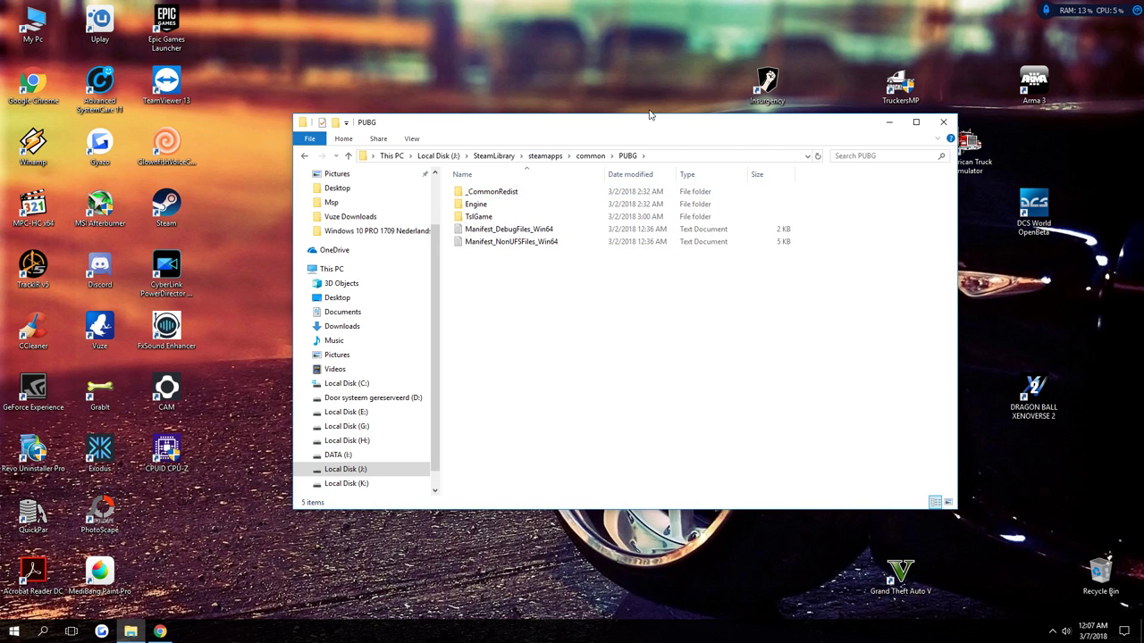
# Reopen the ReShade archive from the desktop and arrange the PUBG folder window beside it
pyautogui.moveTo(651, 121); pyautogui.dragTo(863, 164)
pyautogui.moveTo(424, 211); pyautogui.dragTo(304, 168)
pyautogui.doubleClick(307, 148)
pyautogui.click(890, 167)
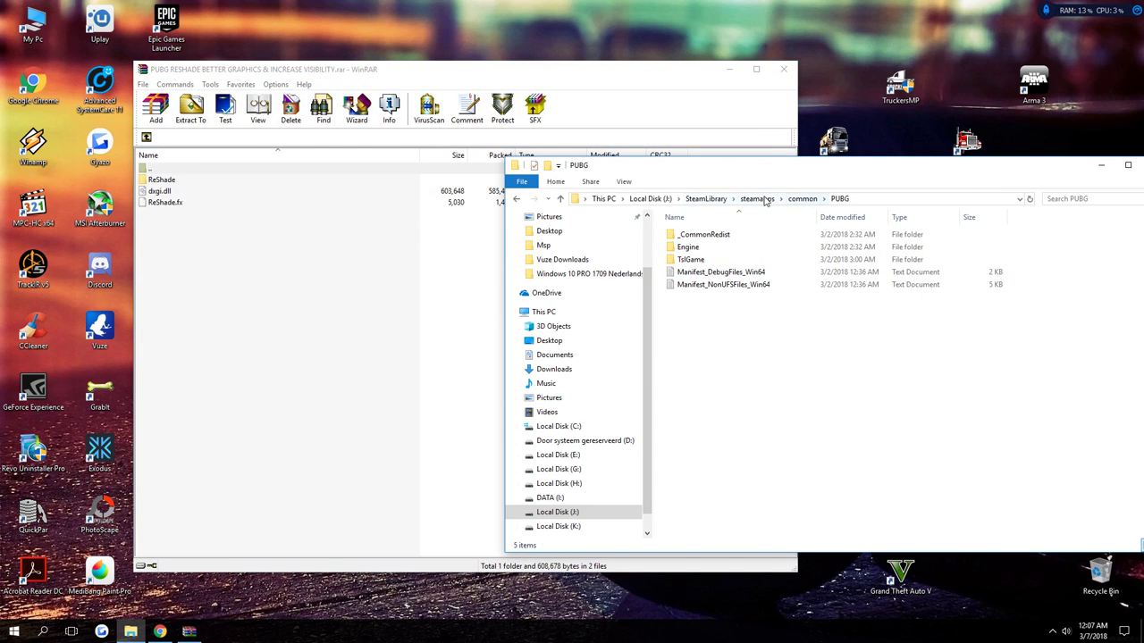
# Open the game's TslGame\Binaries\Win64 folder
pyautogui.doubleClick(699, 263)
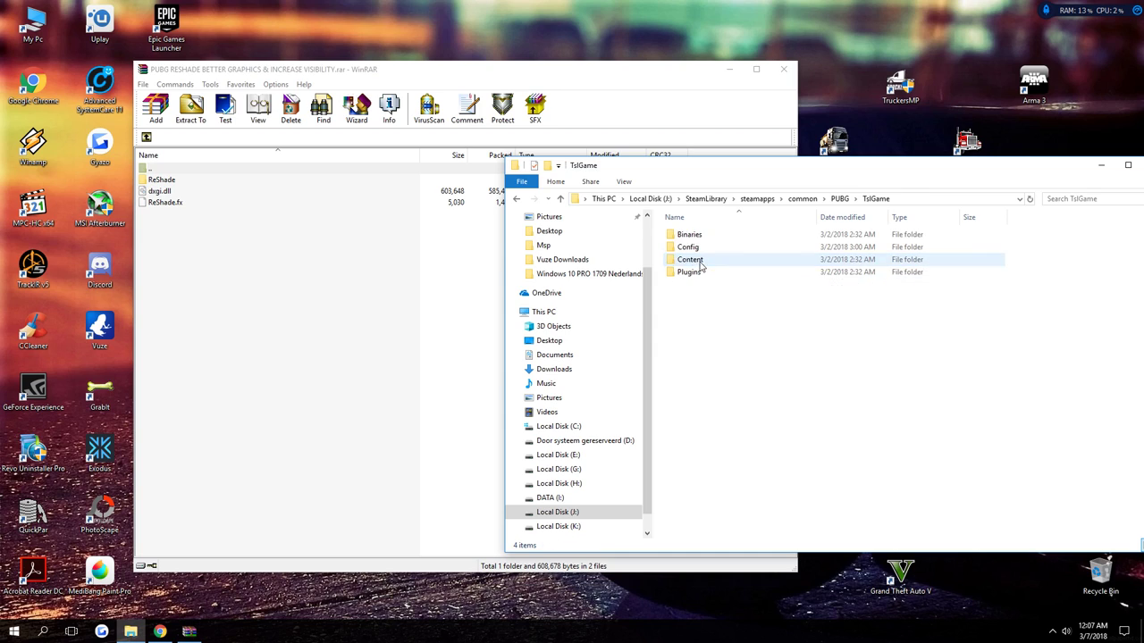
pyautogui.click(706, 237)
pyautogui.doubleClick(707, 237)
pyautogui.doubleClick(707, 250)
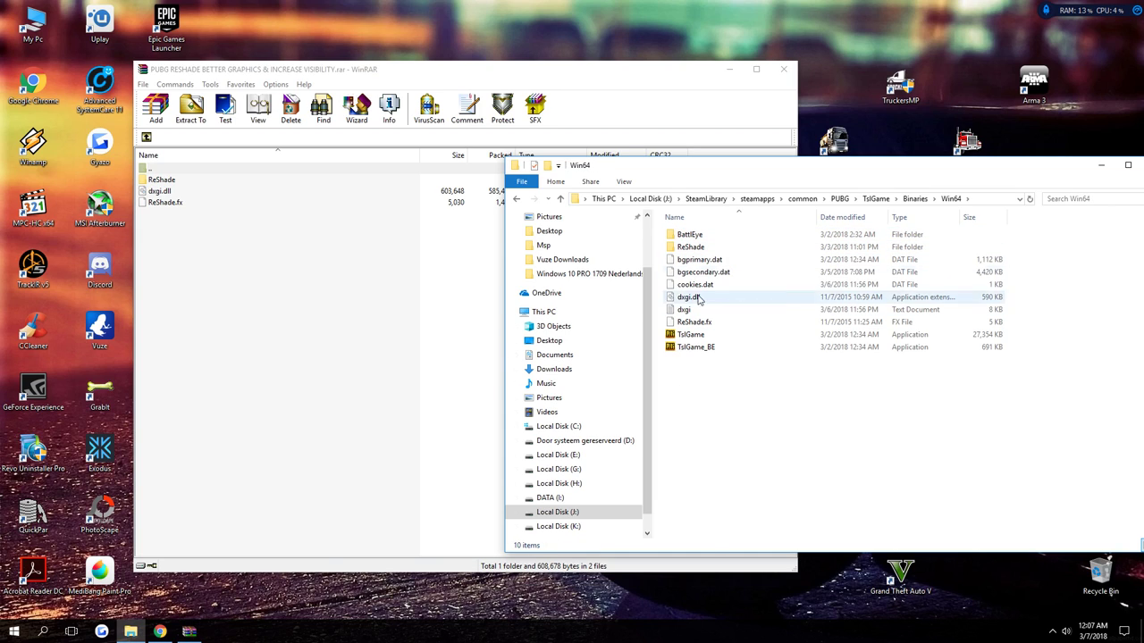
# Select the ReShade folder, dxgi.dll and ReShade.fx in the archive, and close both the folder and archive windows
pyautogui.moveTo(161, 237); pyautogui.dragTo(160, 195)
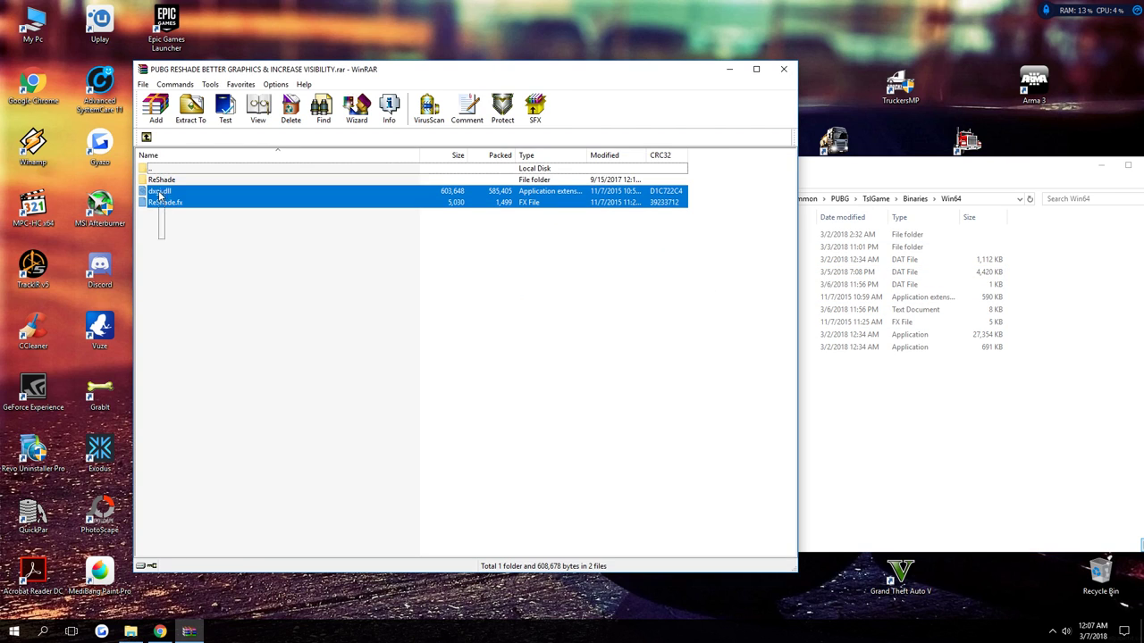
pyautogui.click(948, 438)
pyautogui.moveTo(1044, 170); pyautogui.dragTo(741, 167)
pyautogui.click(754, 91)
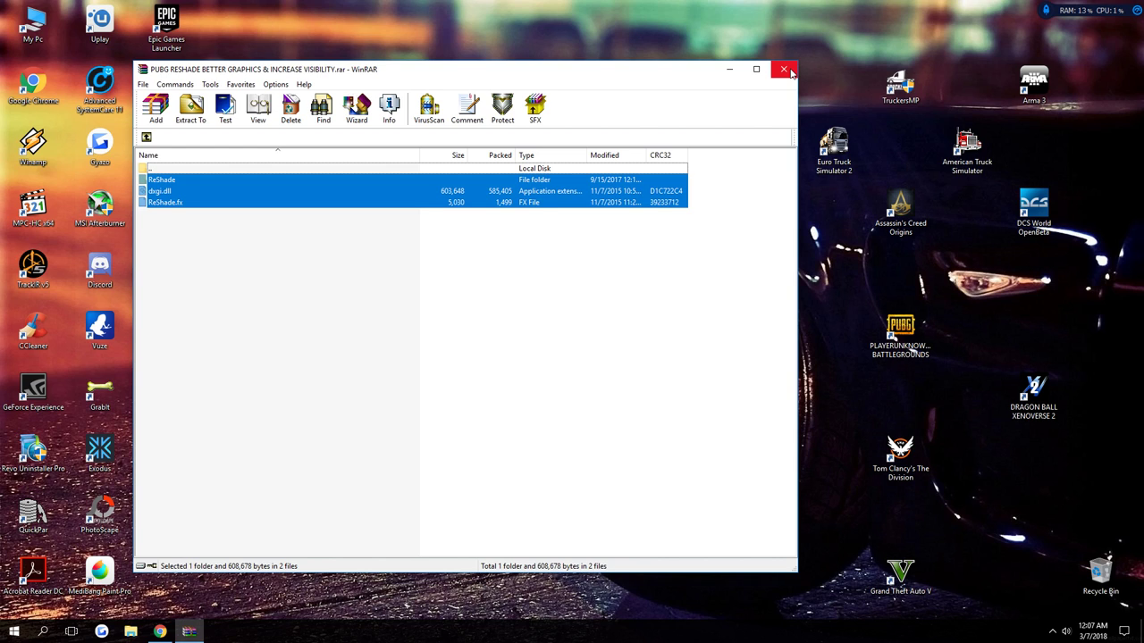
pyautogui.click(787, 70)
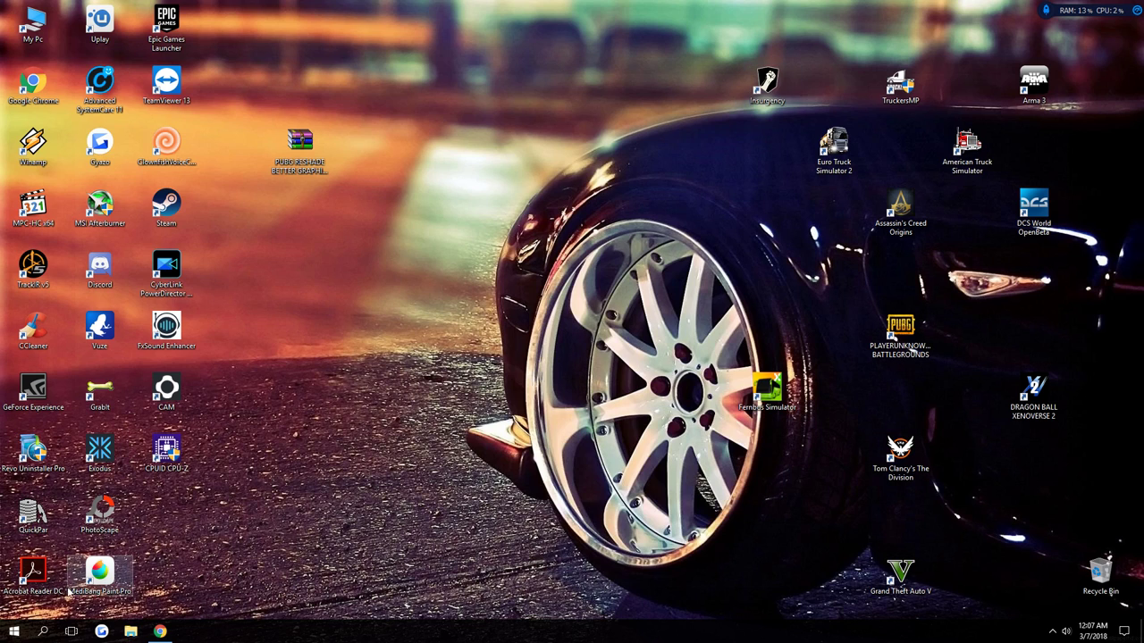
# Switch to Chrome to view the reshade.me home page and minimise the browser
pyautogui.click(159, 631)
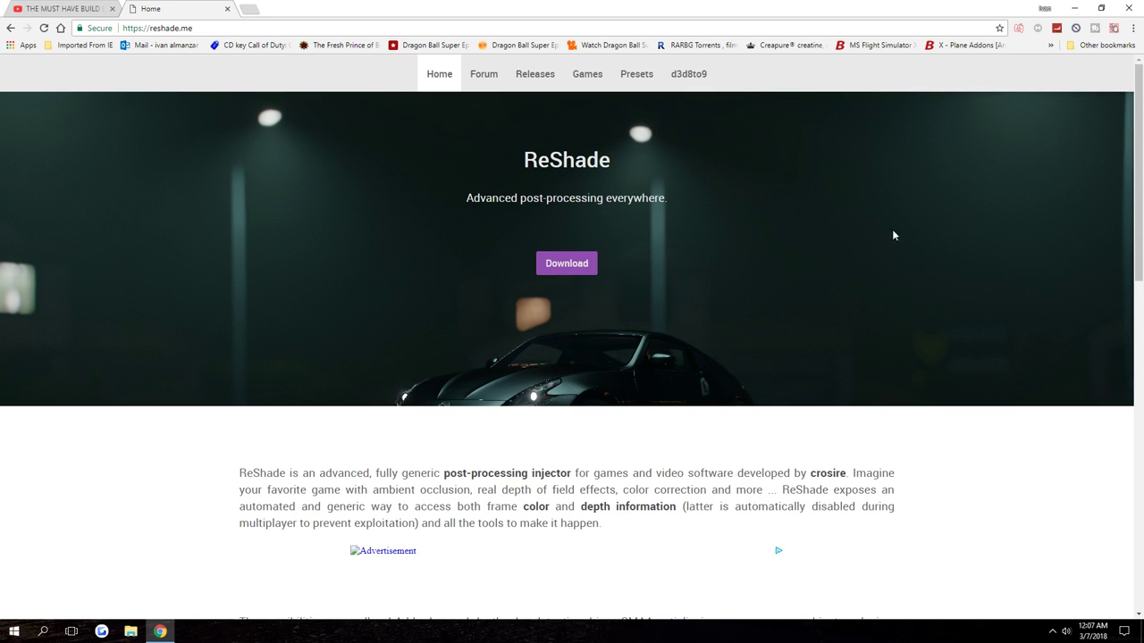
pyautogui.click(1074, 8)
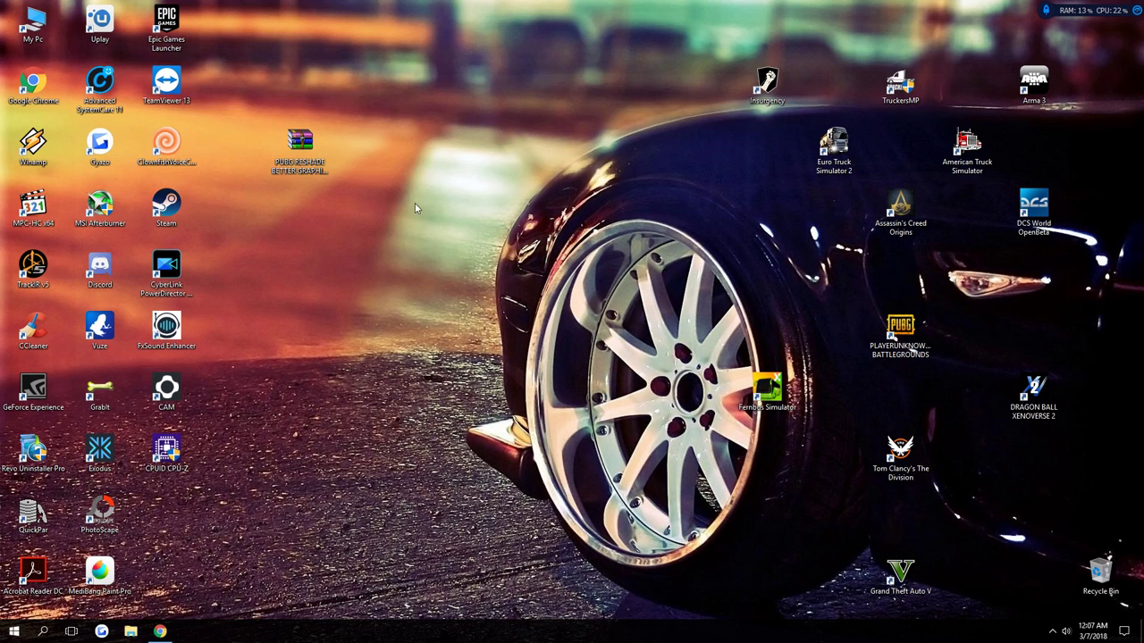
pyautogui.rightClick(368, 207)
pyautogui.rightClick(342, 221)
pyautogui.click(396, 258)
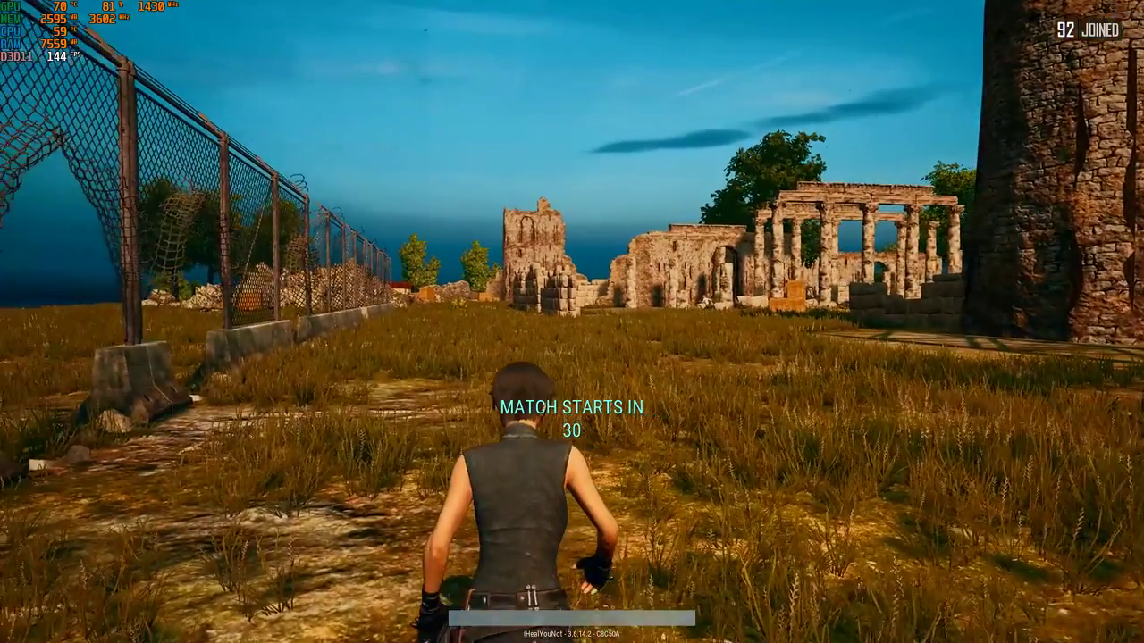
# Open PUBG's in-game graphics settings, review the display and advanced quality options, and close them
pyautogui.press('Escape')
pyautogui.click(473, 336)
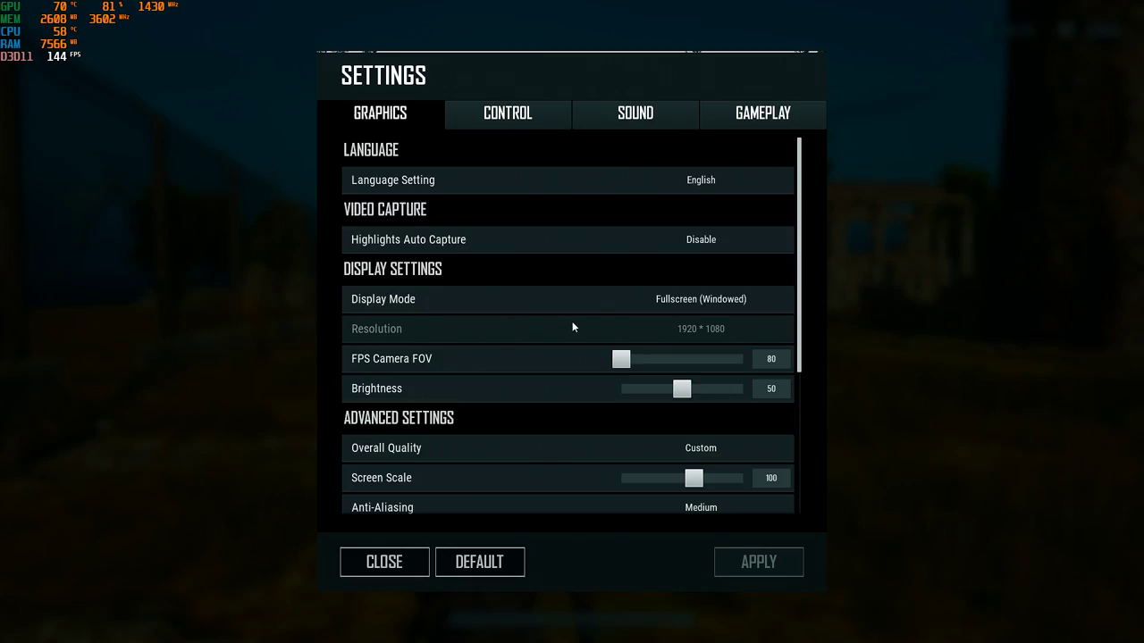
pyautogui.scroll(-7, 633, 313)
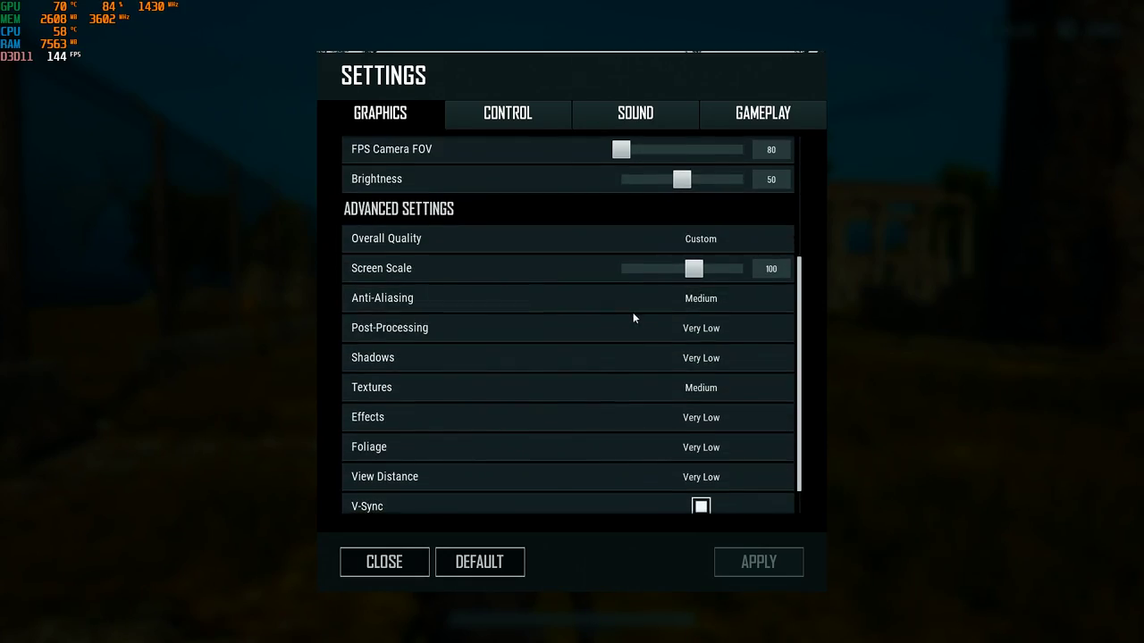
pyautogui.scroll(-1, 676, 414)
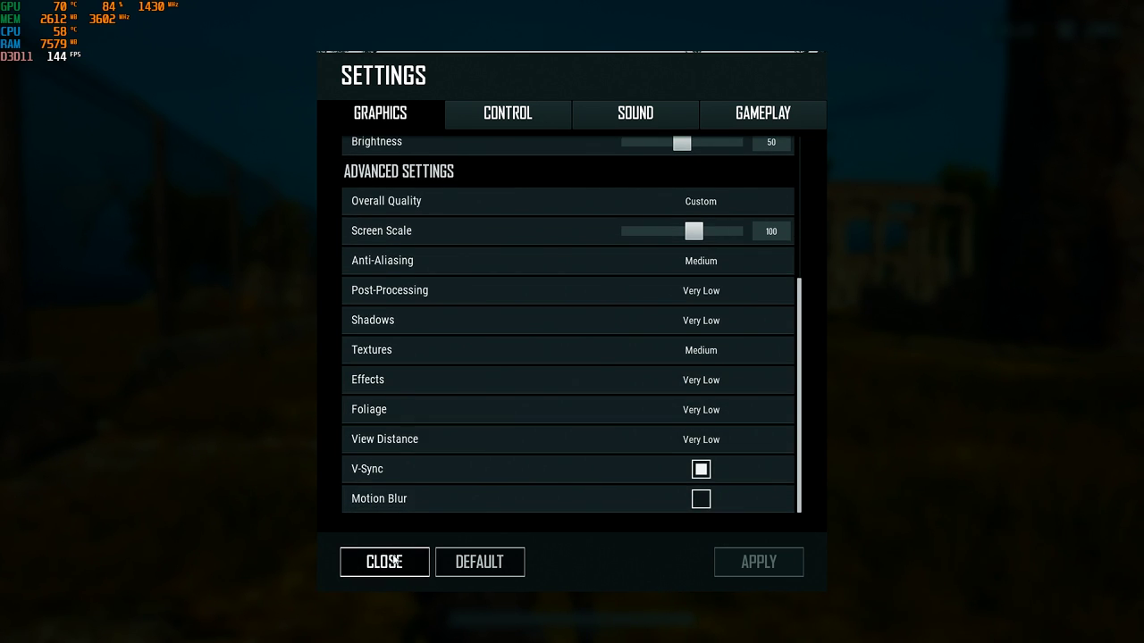
pyautogui.scroll(5, 722, 338)
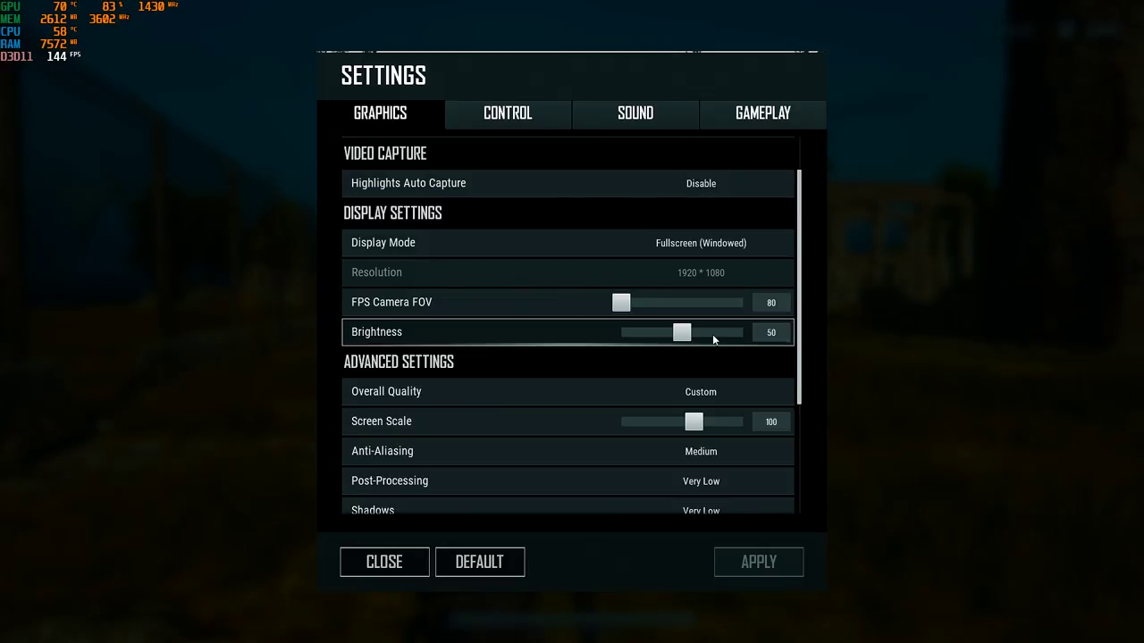
pyautogui.scroll(-4, 481, 371)
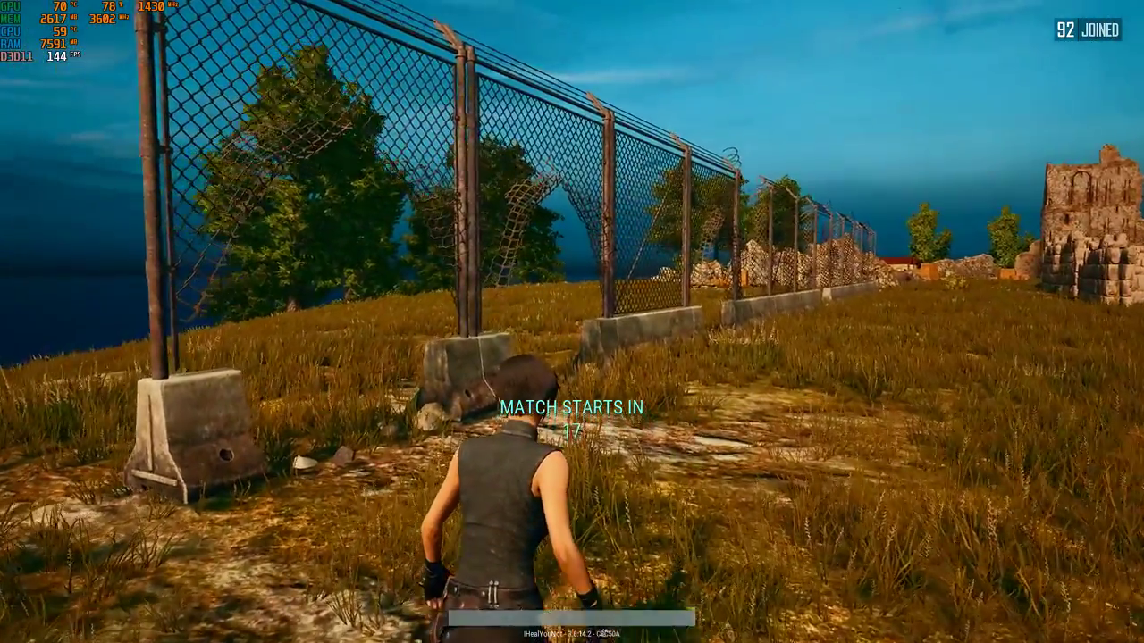
pyautogui.press('w')
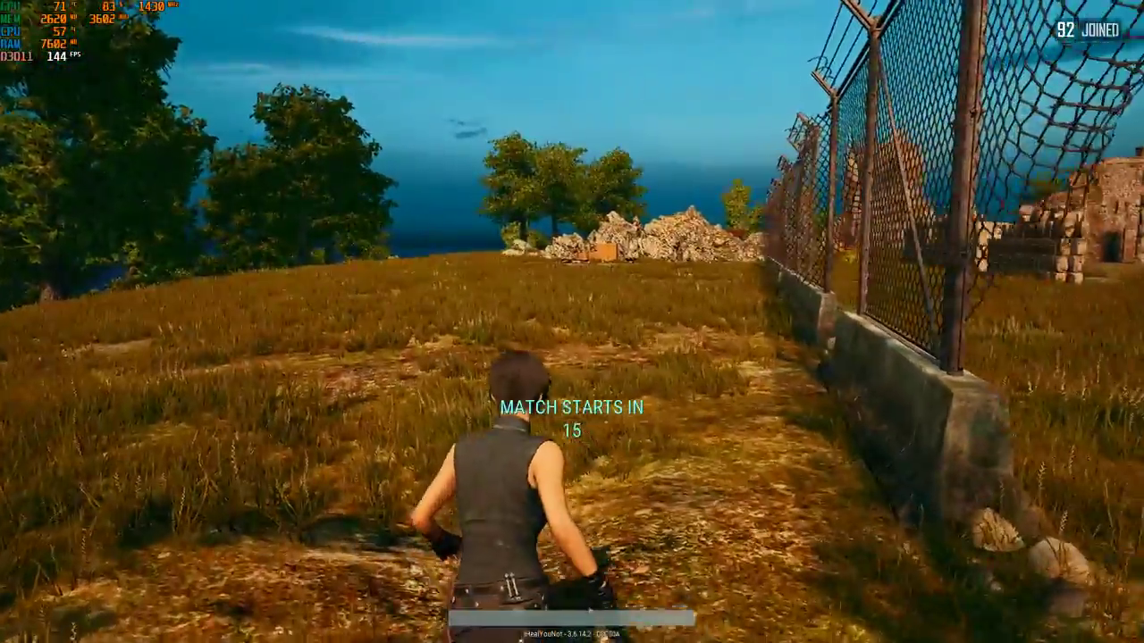
pyautogui.press('w')
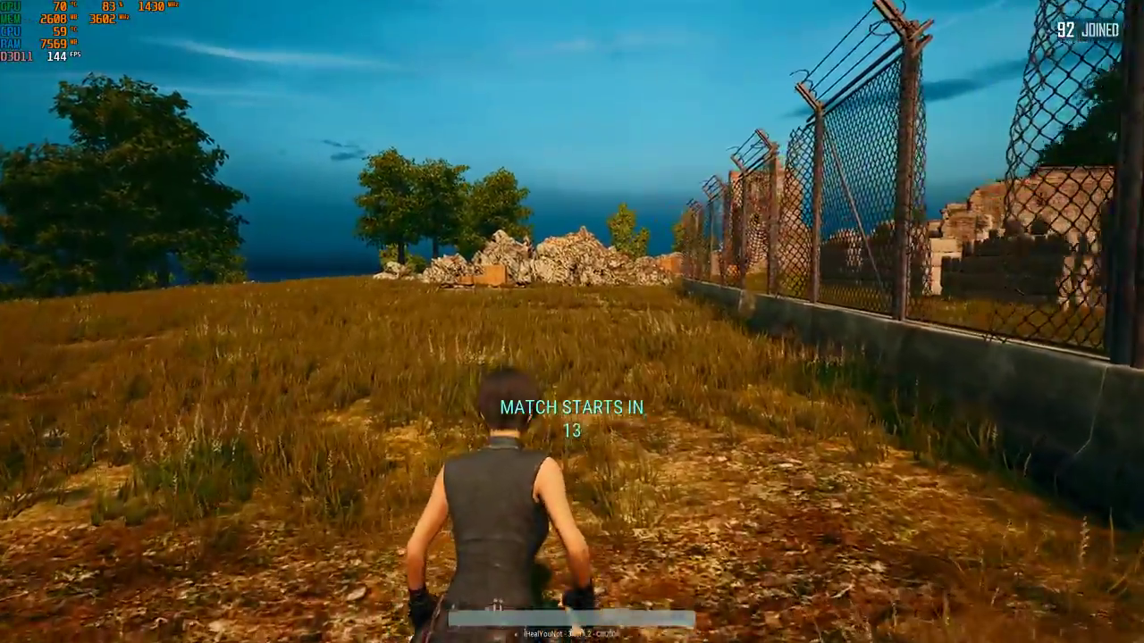
pyautogui.press('w')
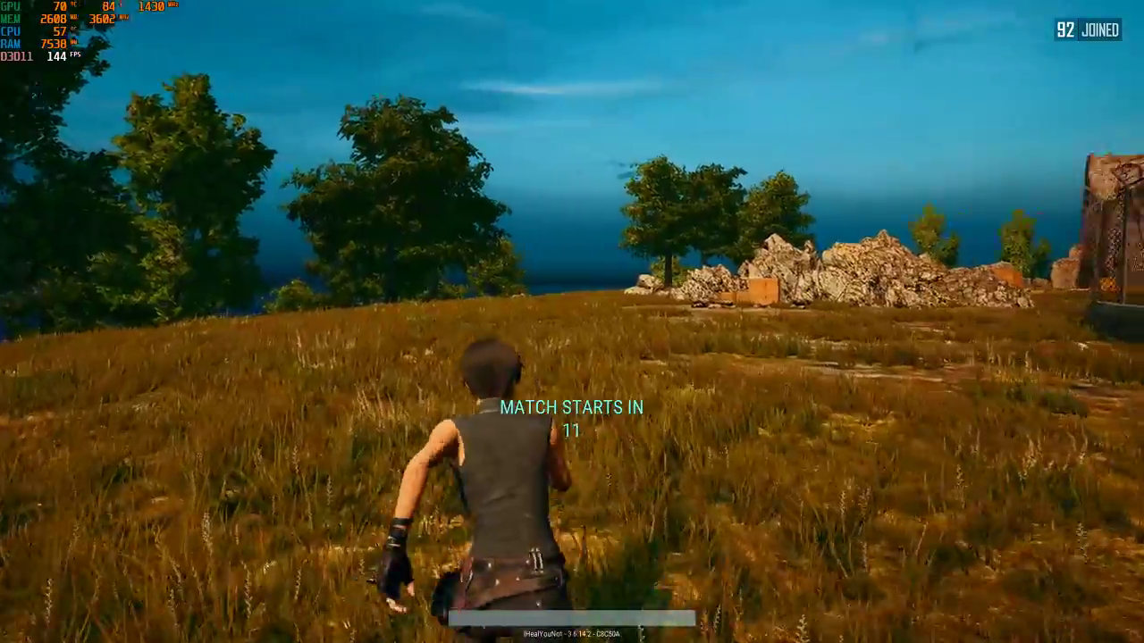
pyautogui.press('w')
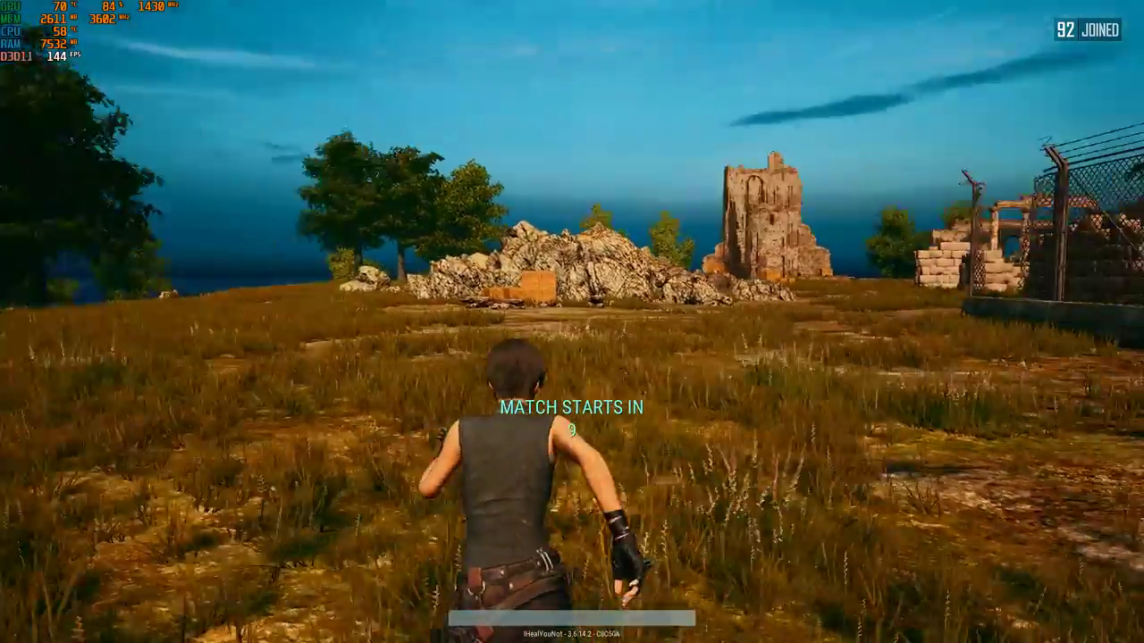
pyautogui.press('w')
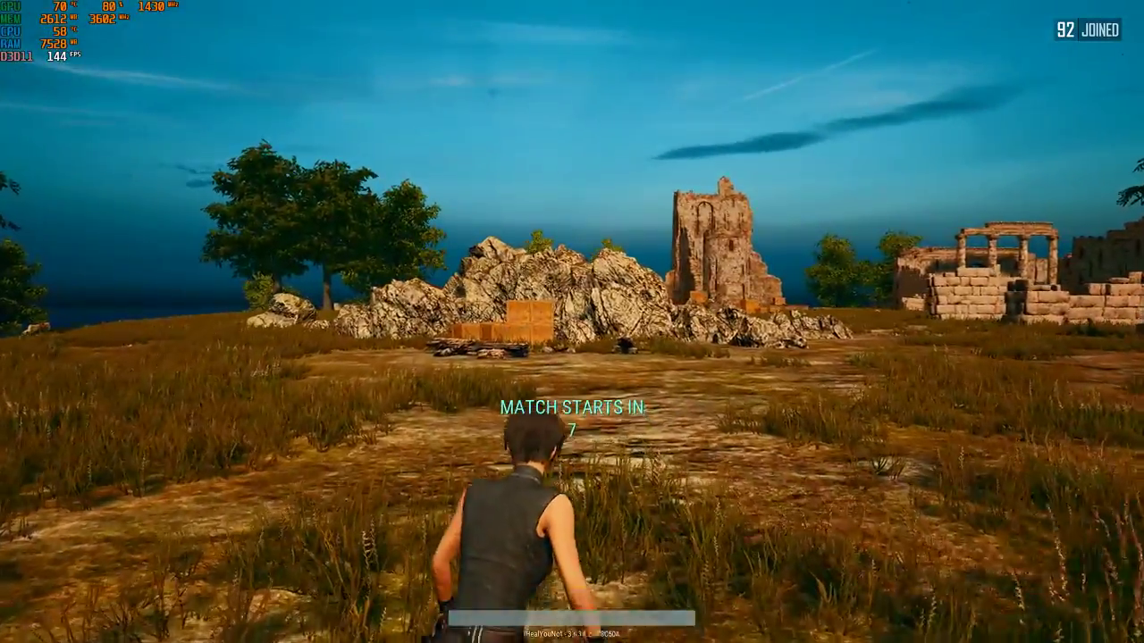
pyautogui.press('w')
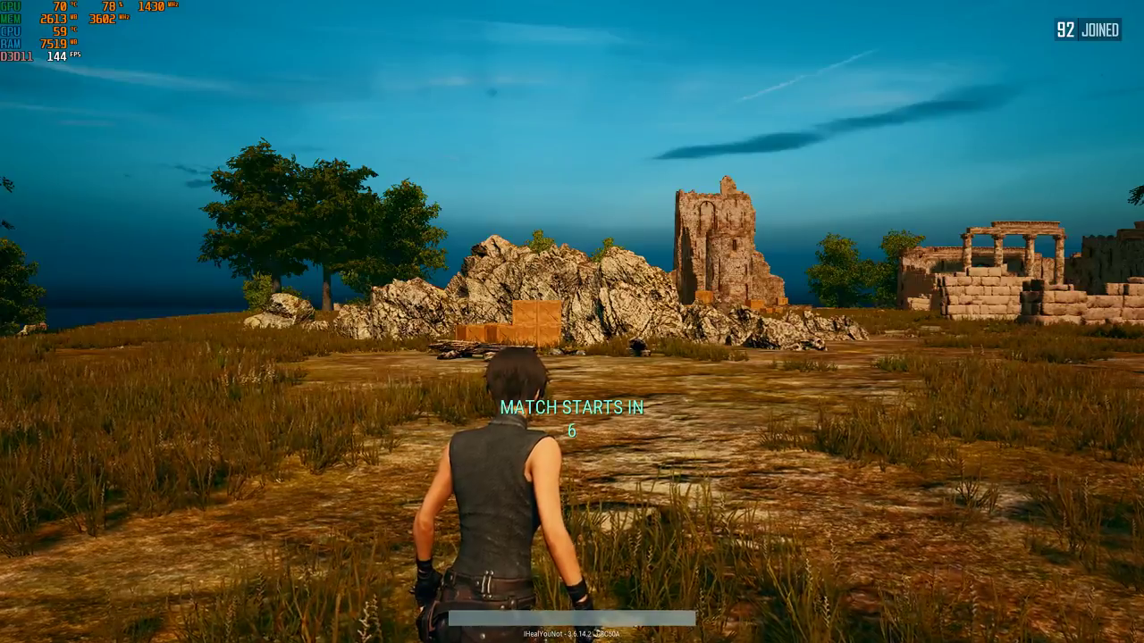
pyautogui.press('w')
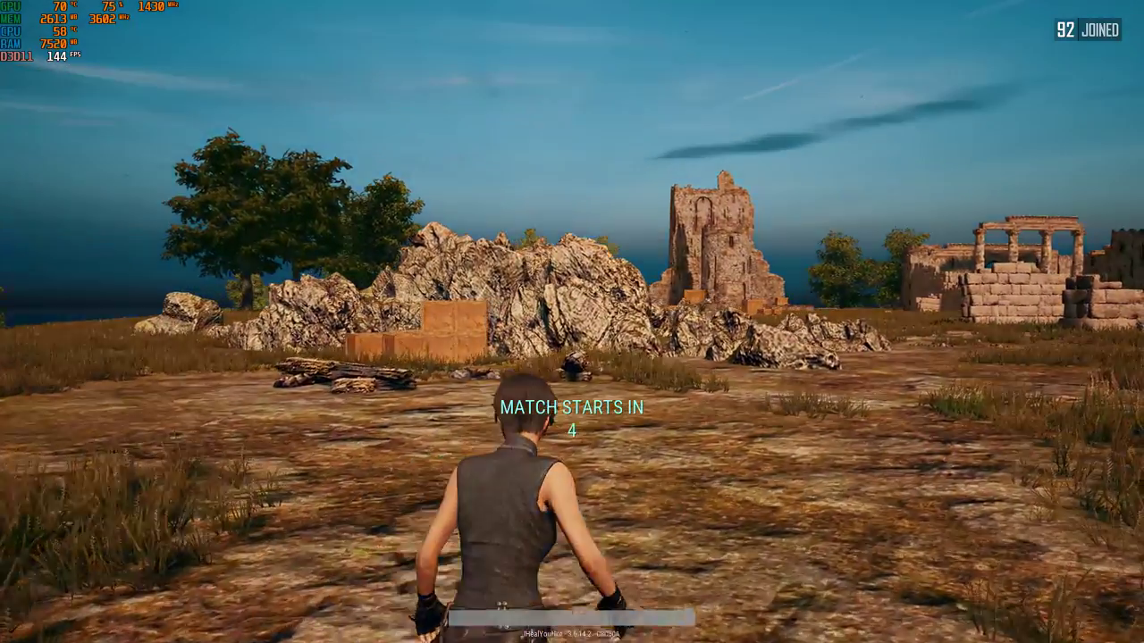
pyautogui.press('w')
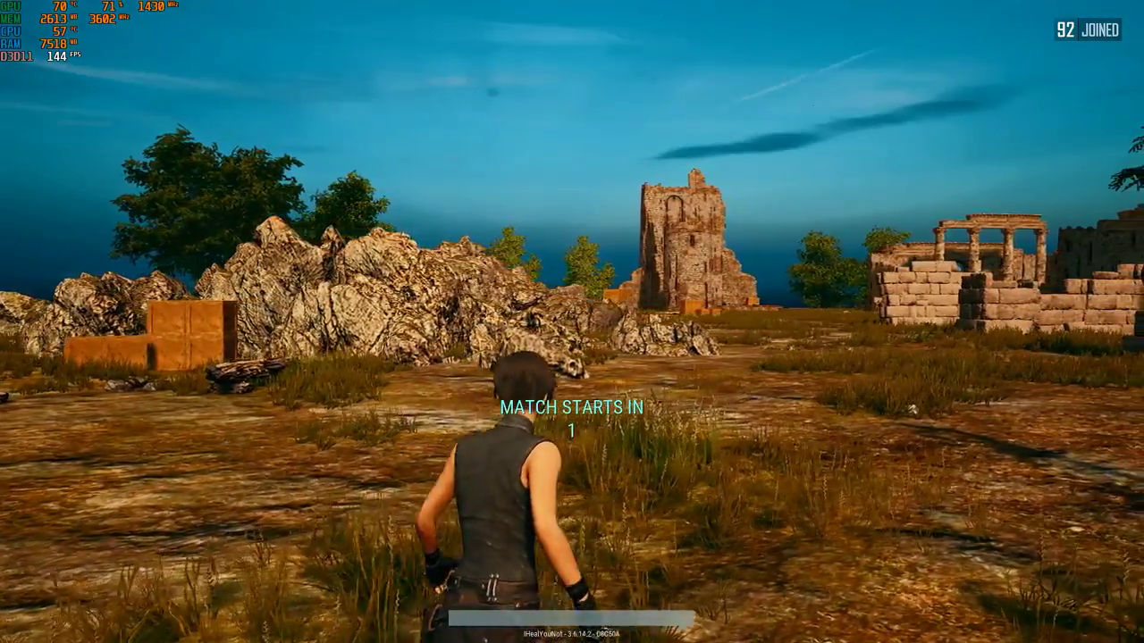
pyautogui.press('w')
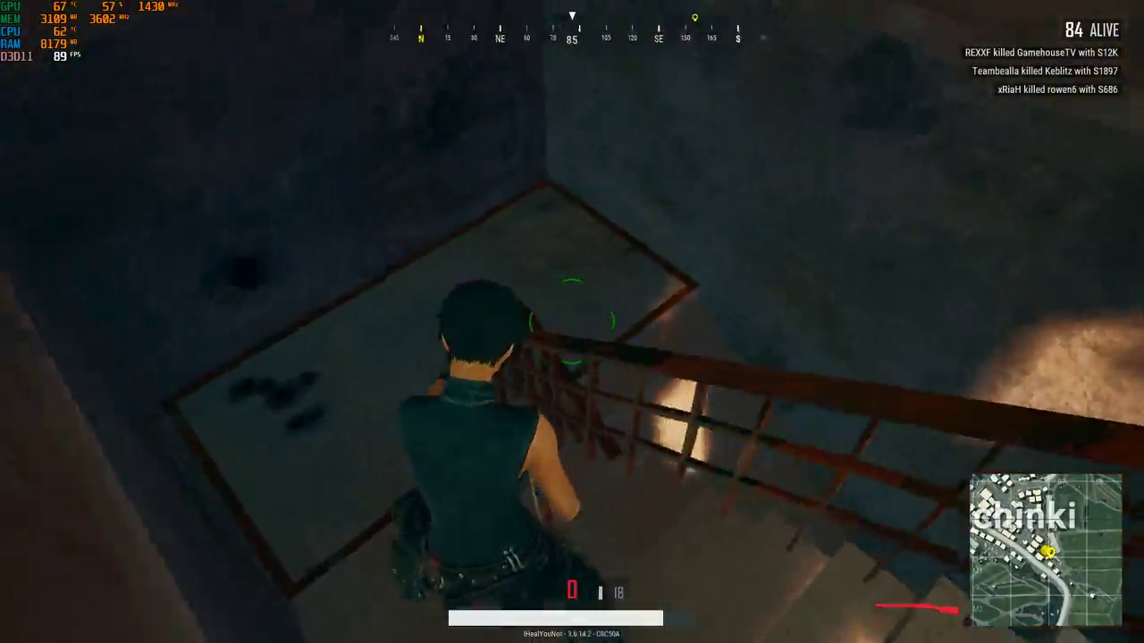
pyautogui.press('w')
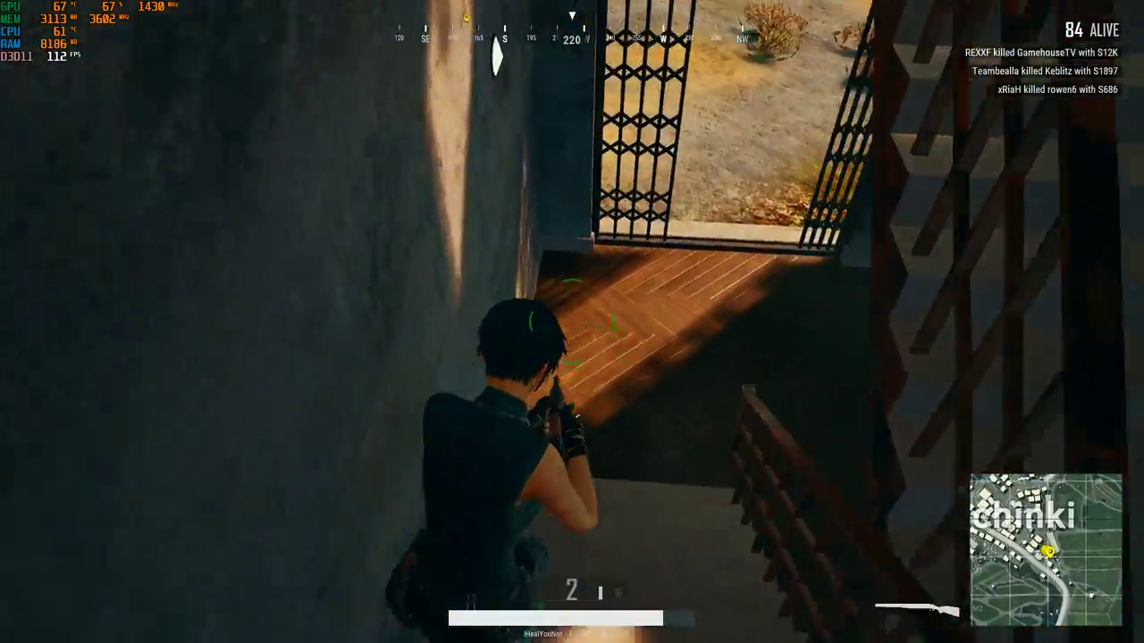
pyautogui.press('w')
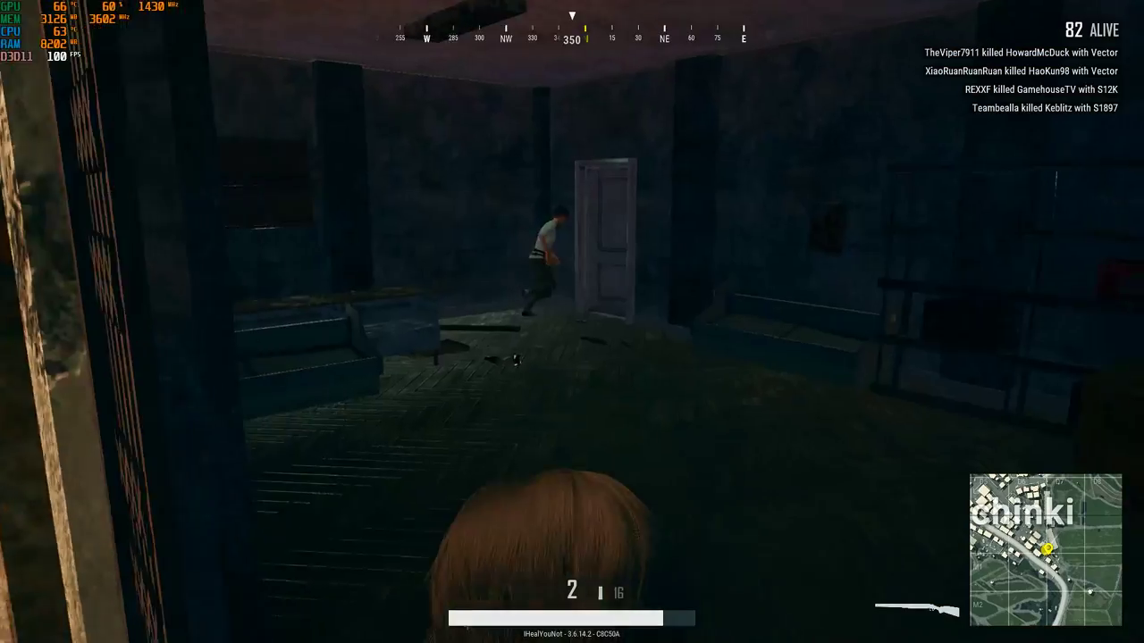
pyautogui.press('w')
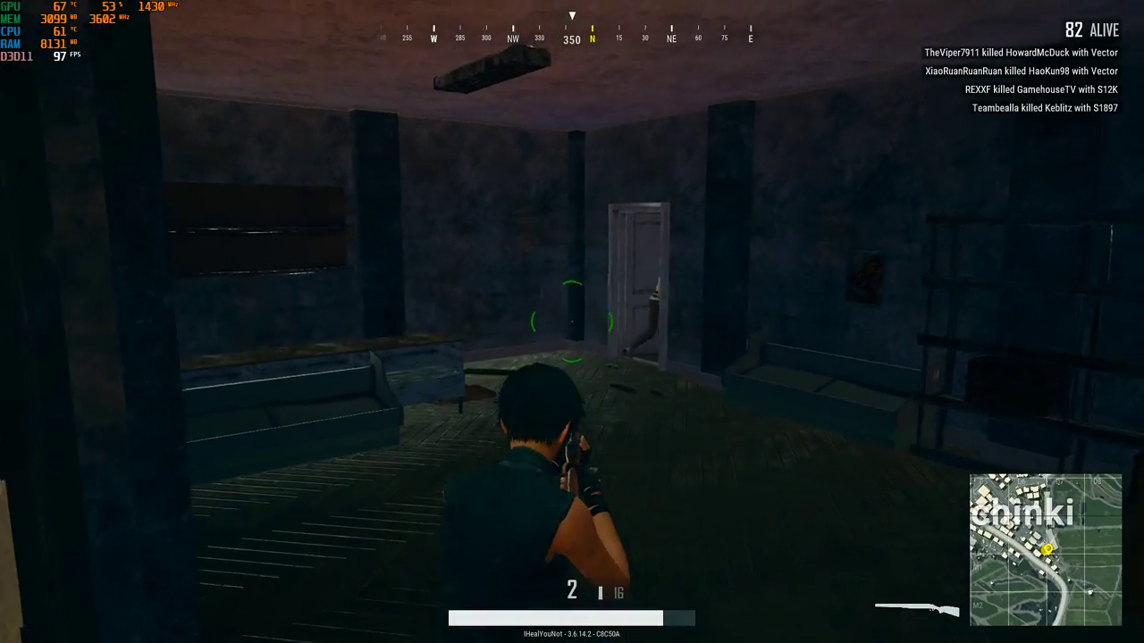
pyautogui.press('w')
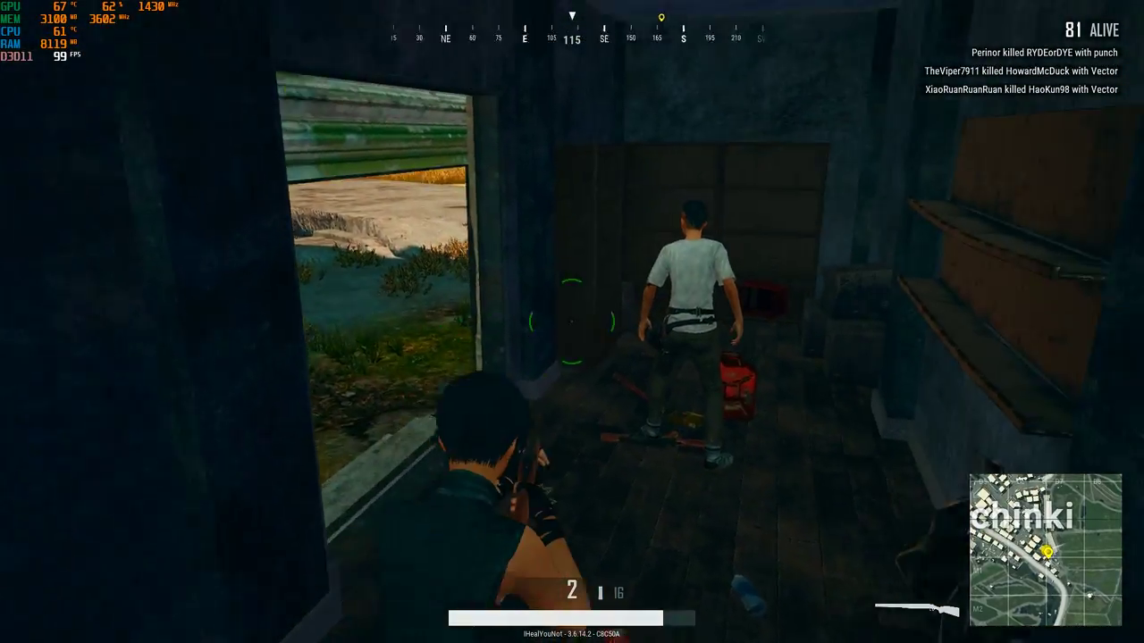
pyautogui.click(572, 322)
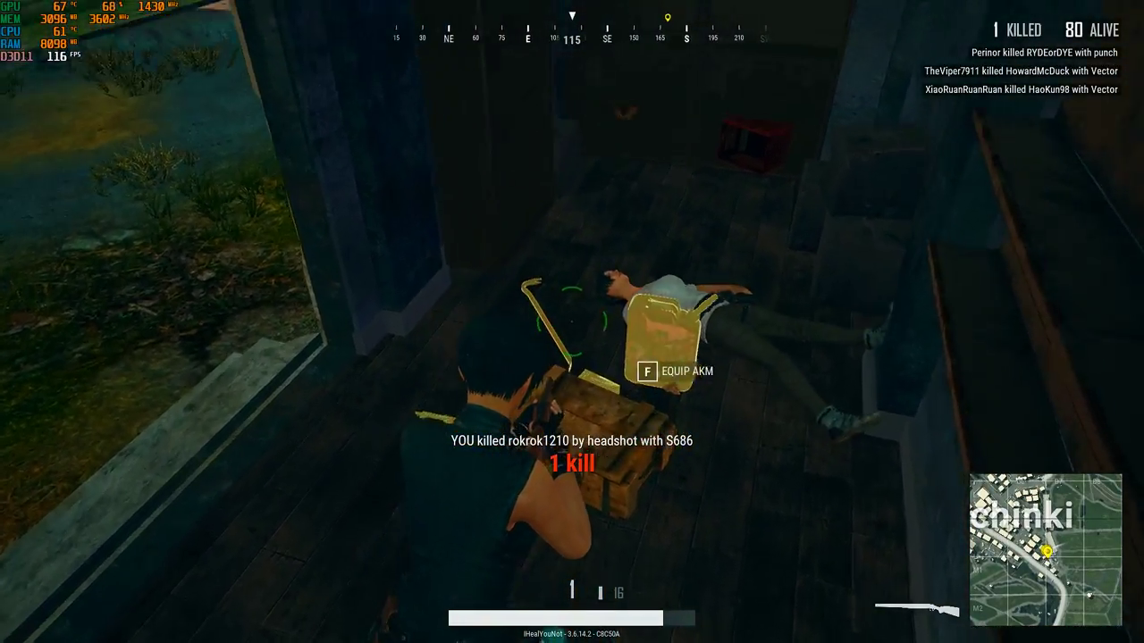
# Equip the AKM from the ground loot beside the defeated player and close the inventory
pyautogui.press('f')
pyautogui.rightClick(99, 108)
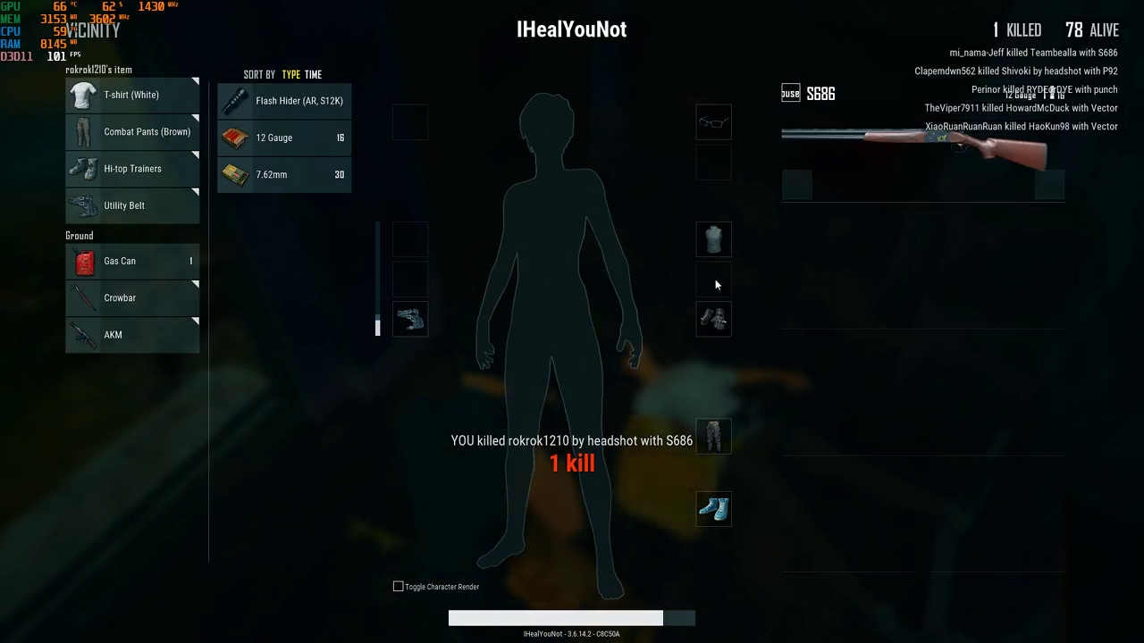
pyautogui.press('Tab')
pyautogui.press('w')
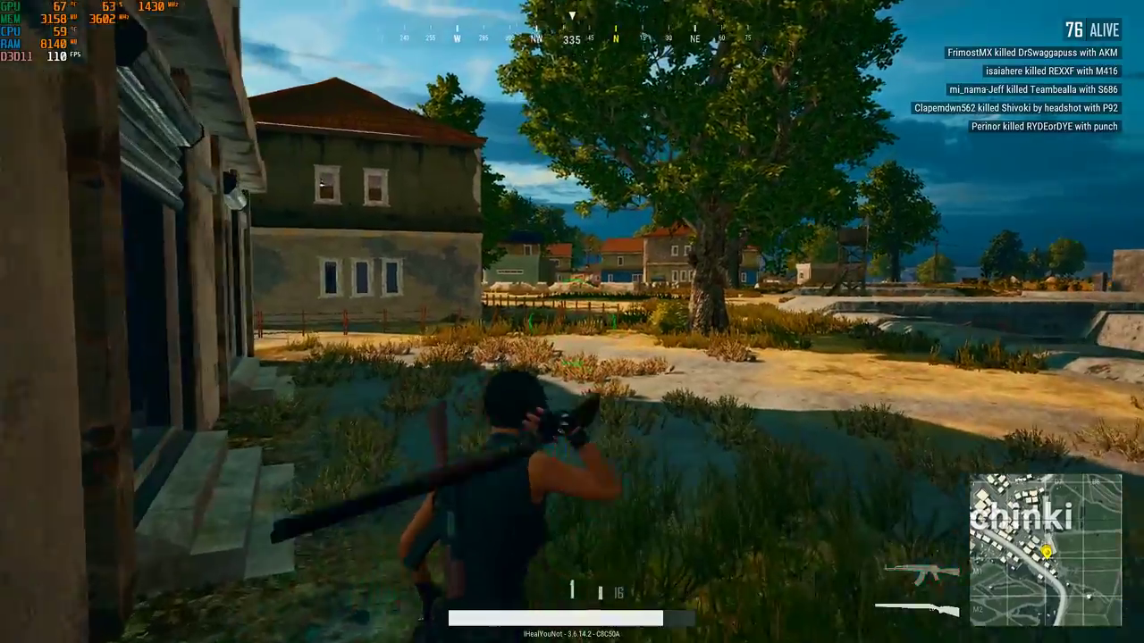
pyautogui.press('w')
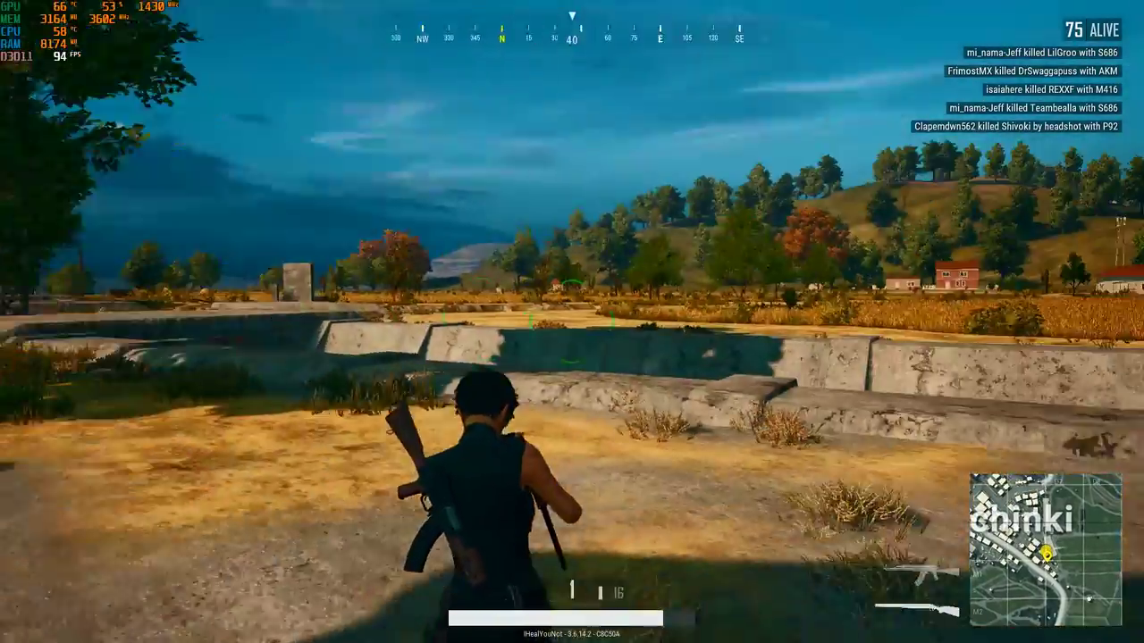
pyautogui.press('w')
pyautogui.press('r')
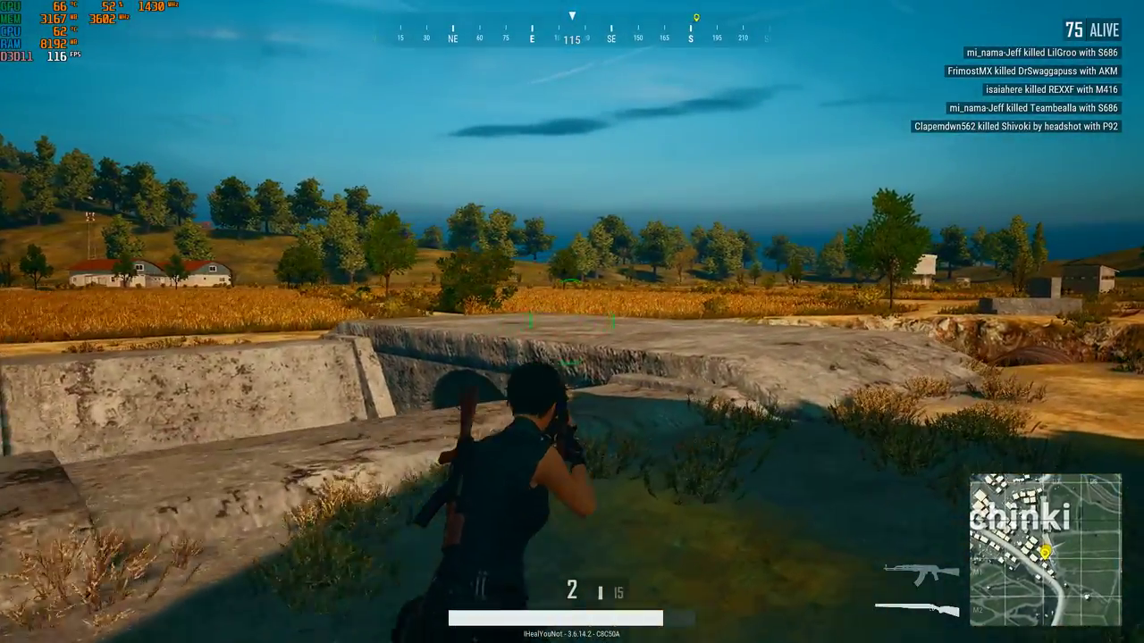
pyautogui.press('w')
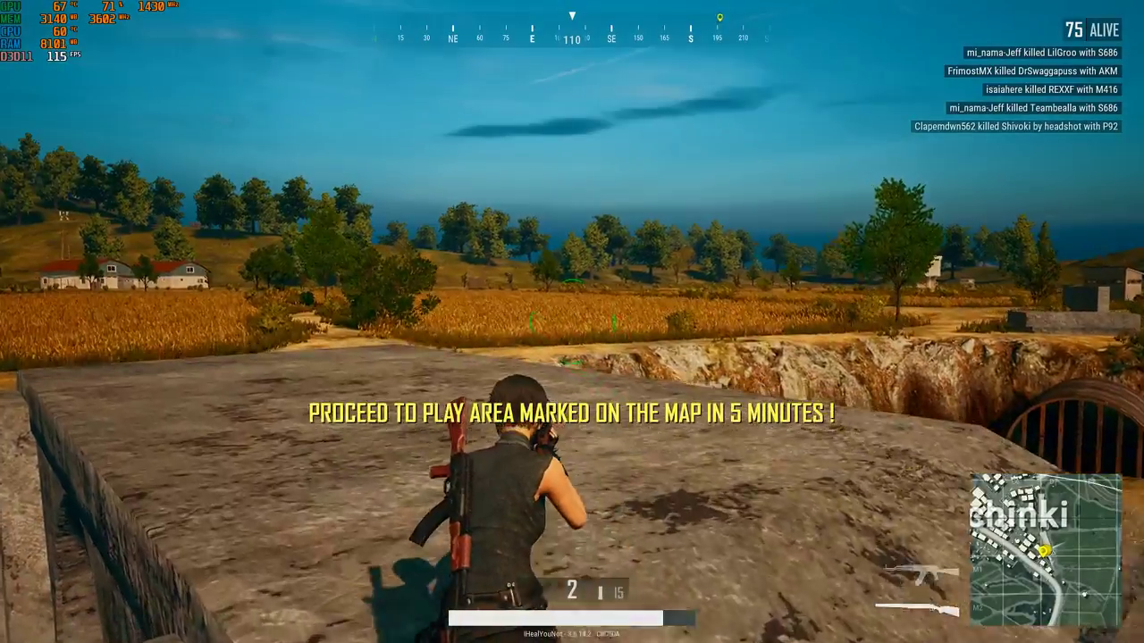
pyautogui.press('w')
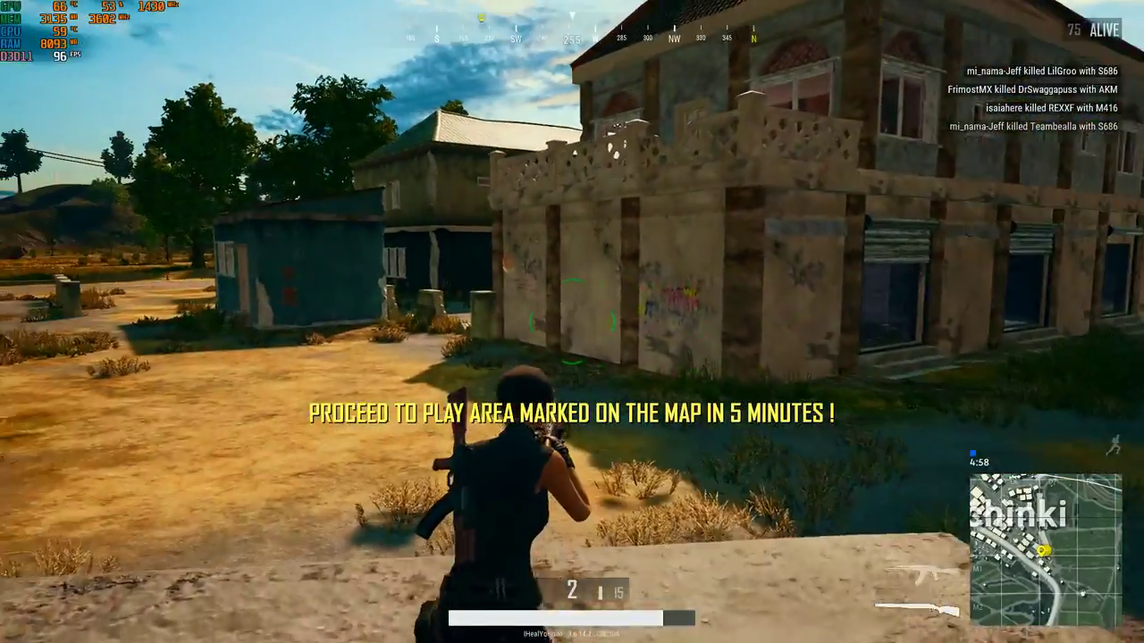
pyautogui.press('w')
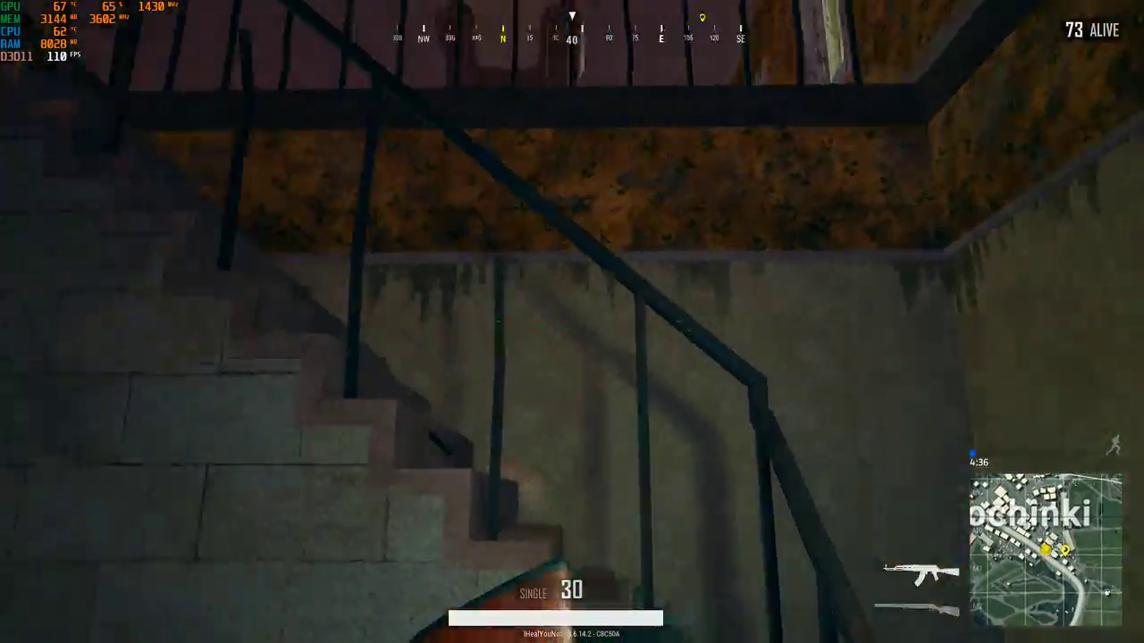
pyautogui.press('w')
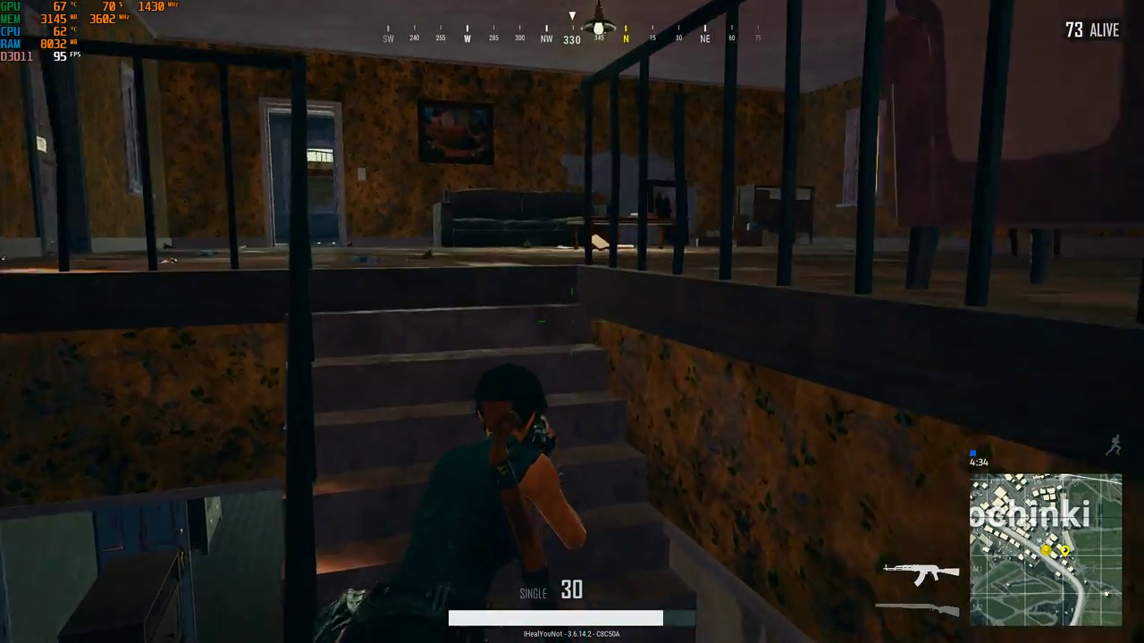
pyautogui.press('w')
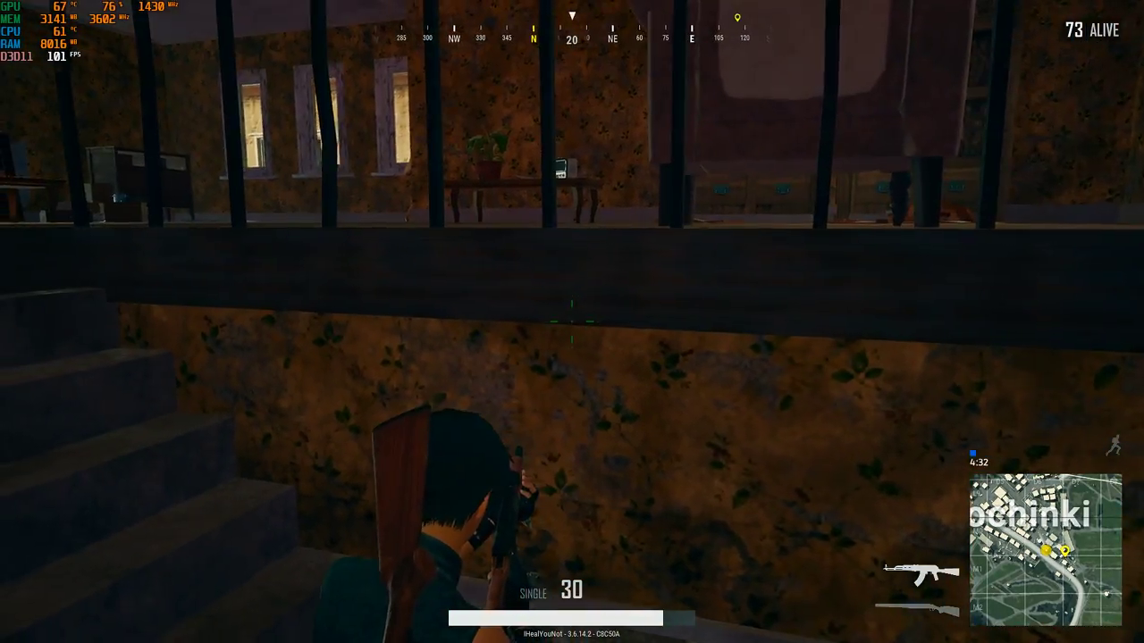
pyautogui.press('w')
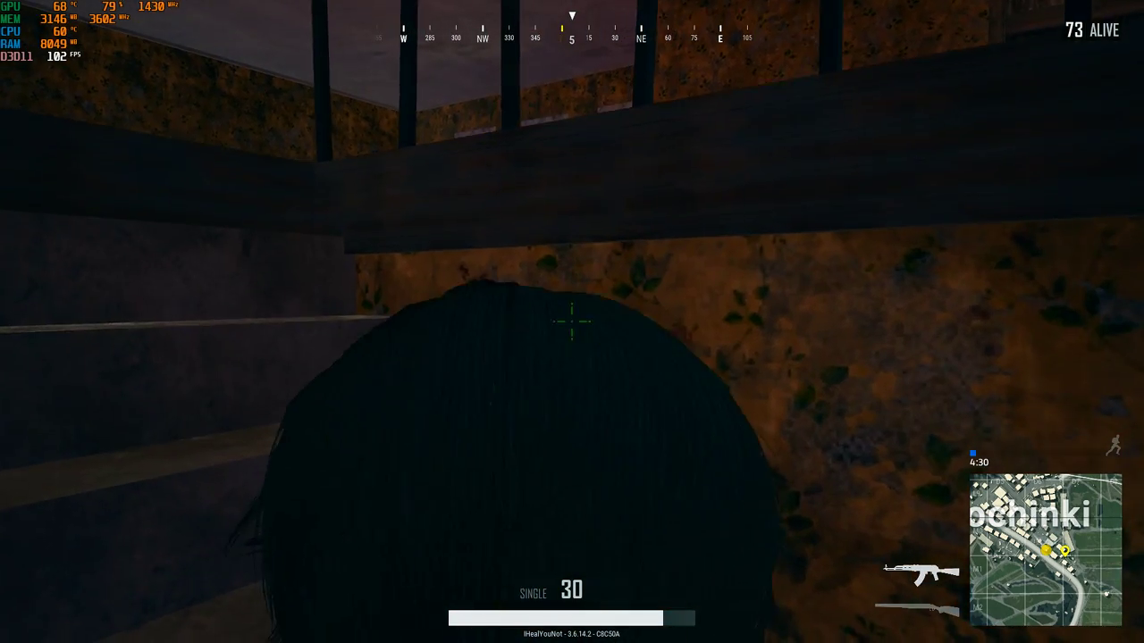
pyautogui.press('w')
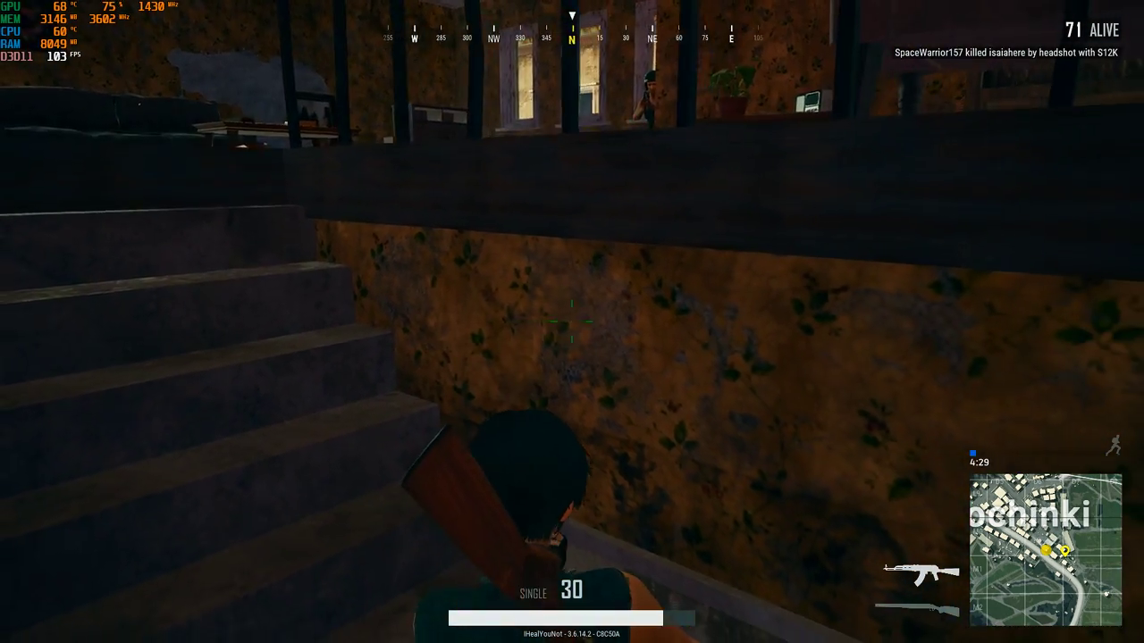
pyautogui.press('w')
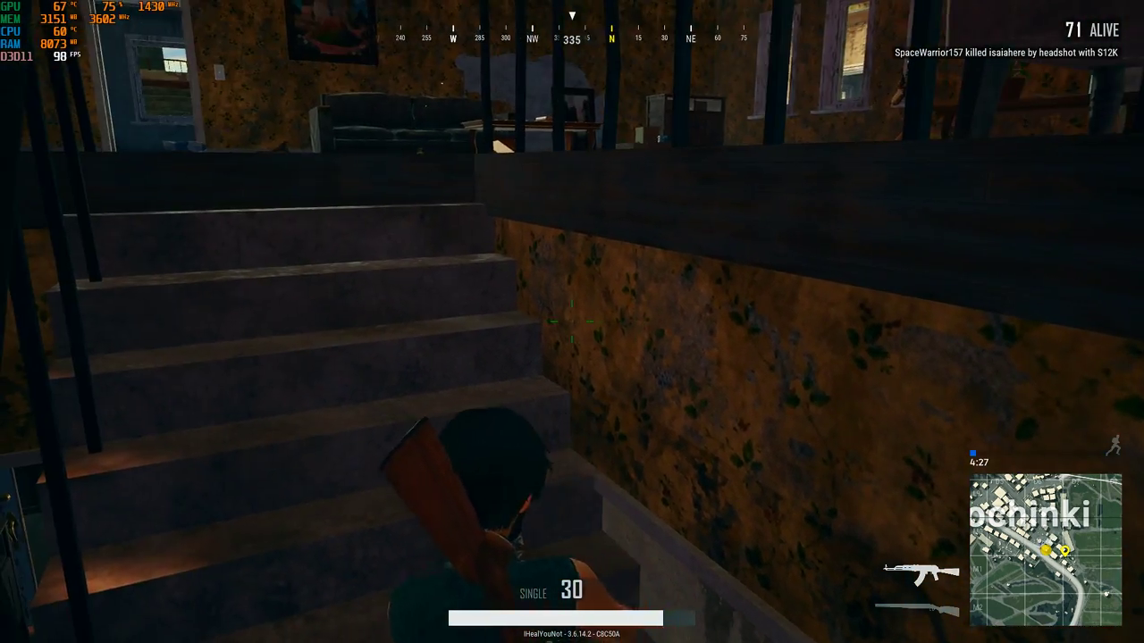
pyautogui.press('w')
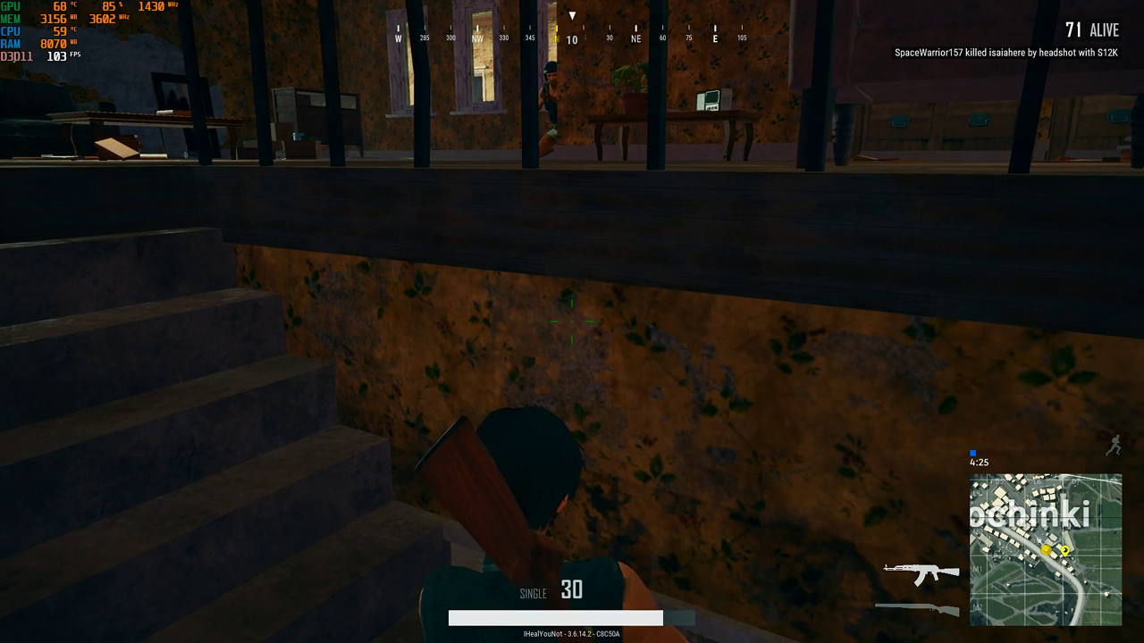
pyautogui.press('w')
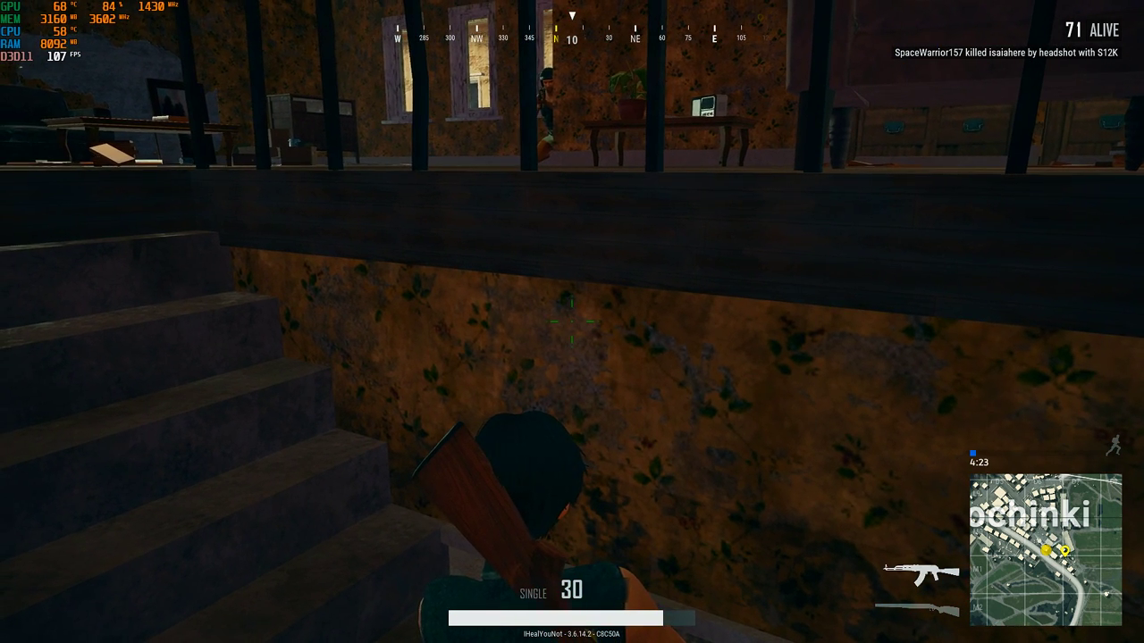
pyautogui.press('w')
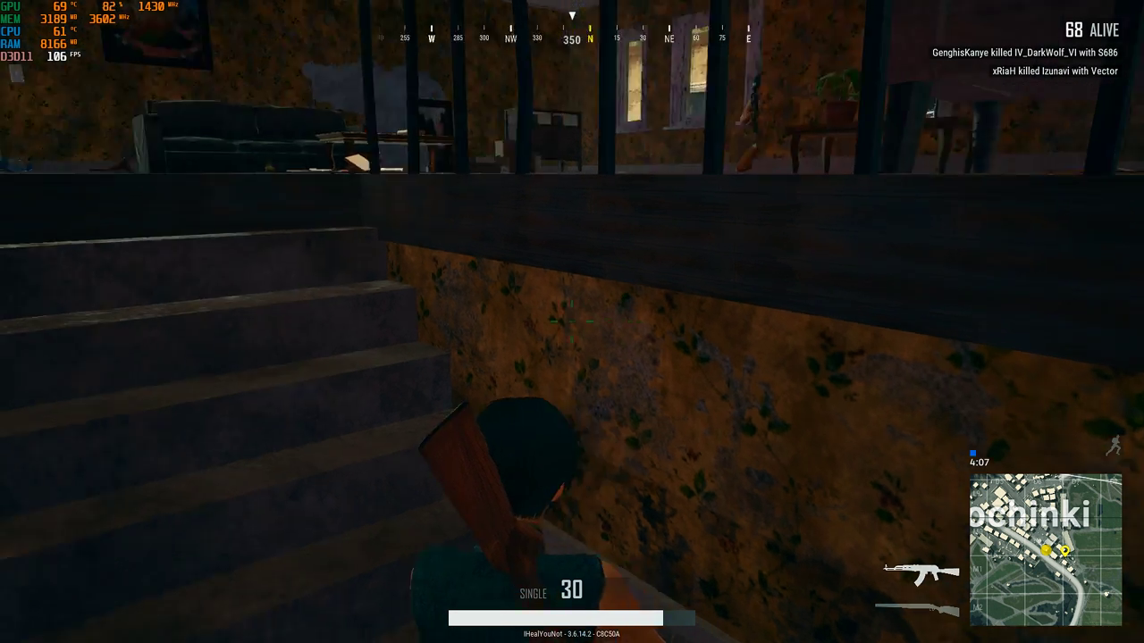
pyautogui.press('w')
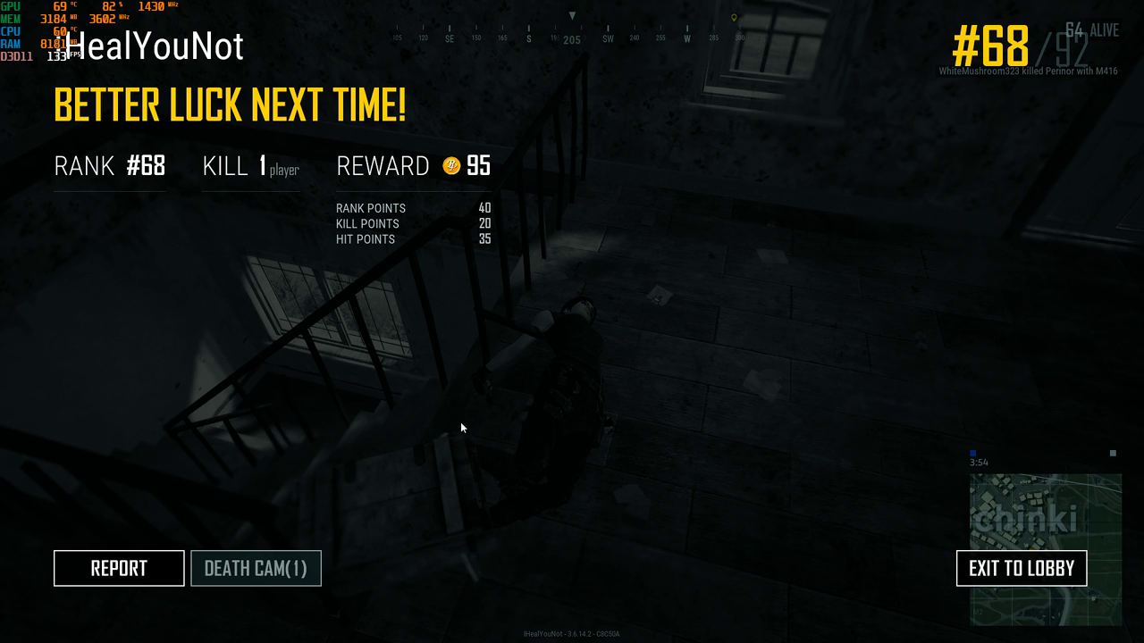
# Leave the finished match for the lobby and confirm the exit
pyautogui.click(1008, 572)
pyautogui.click(508, 345)
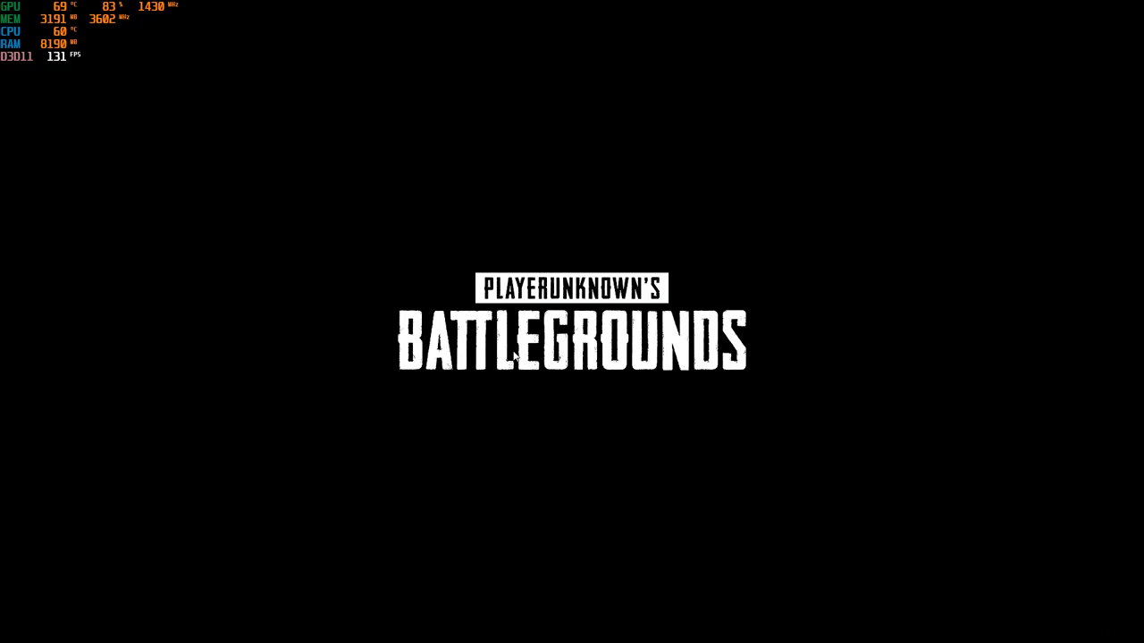